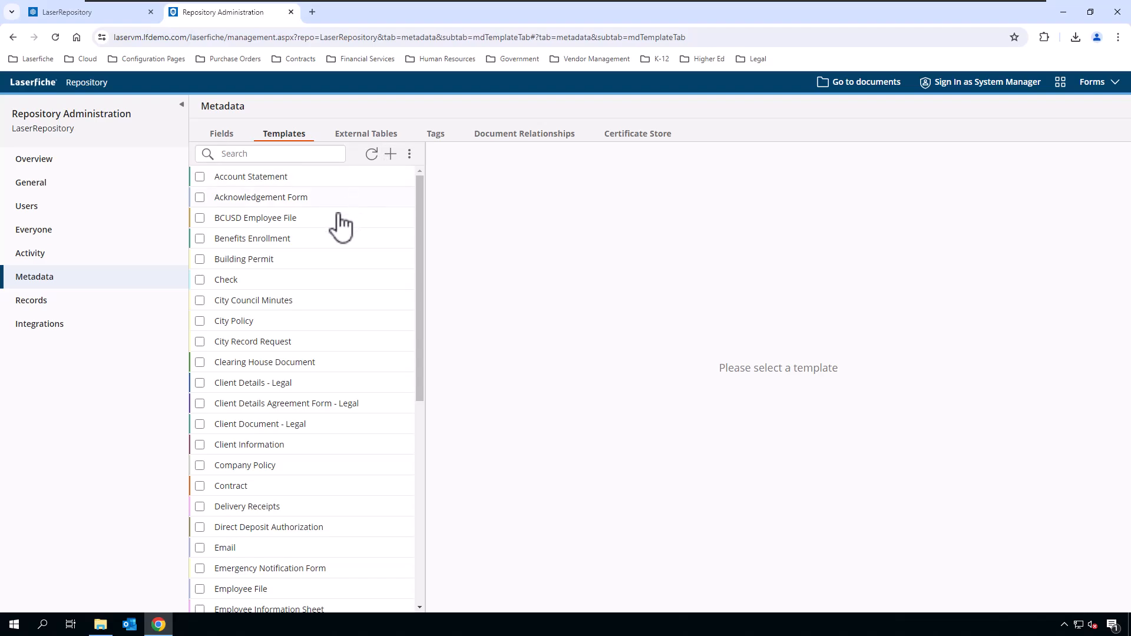
Step: Open the Check template in the layout designer and add a new field rule
click(313, 290)
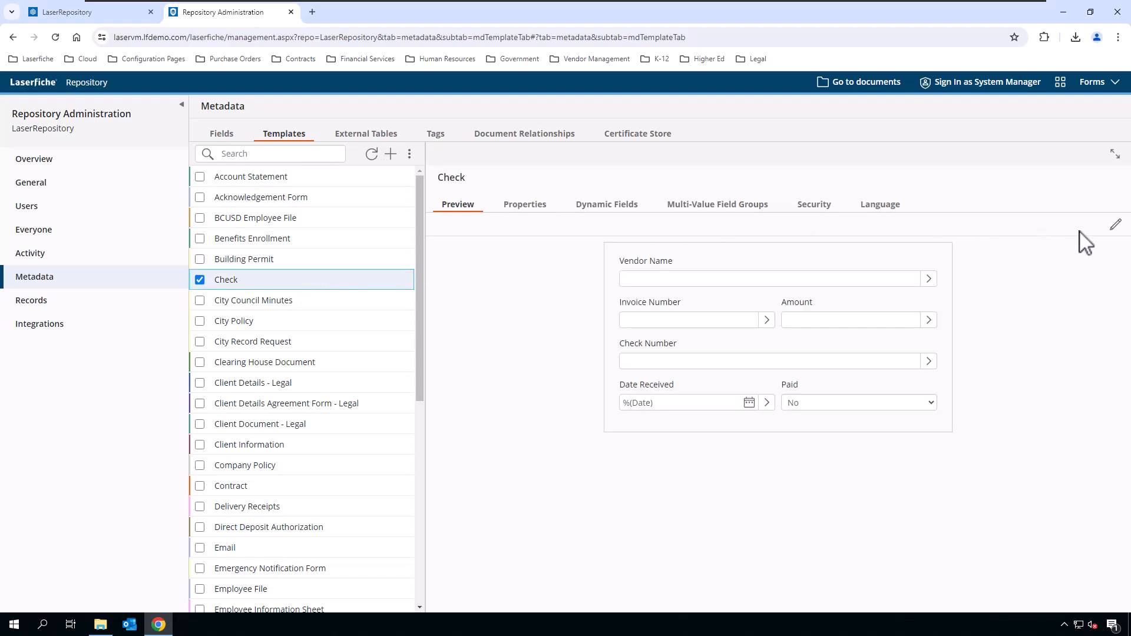
click(1116, 228)
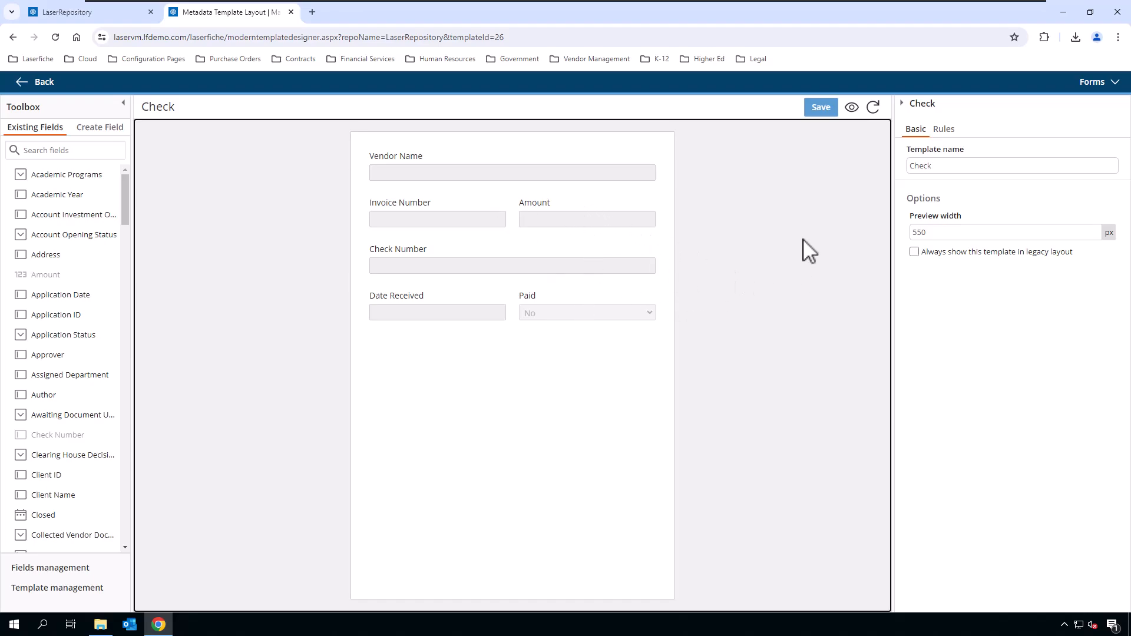
click(954, 136)
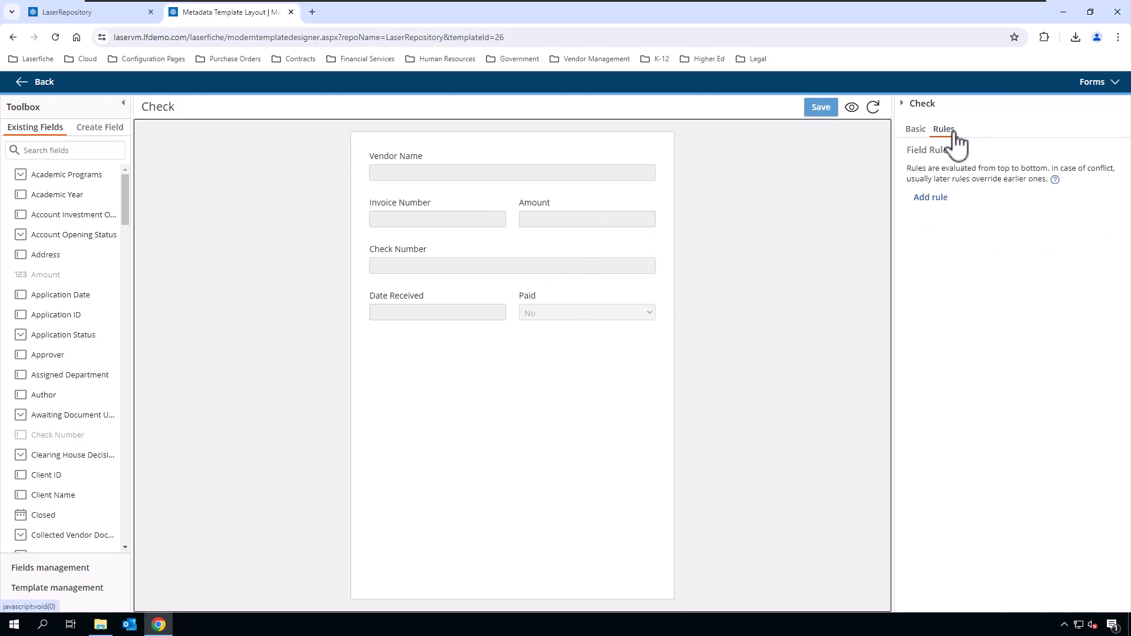
click(943, 202)
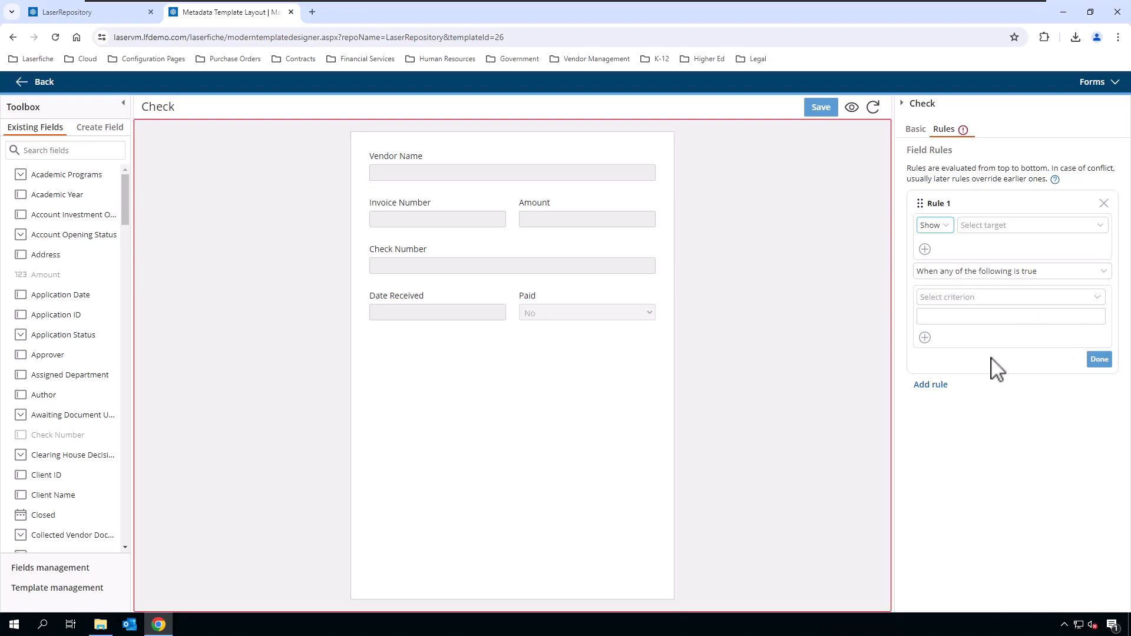
Step: Set the new rule's action to Require with the Amount field as its target
click(950, 228)
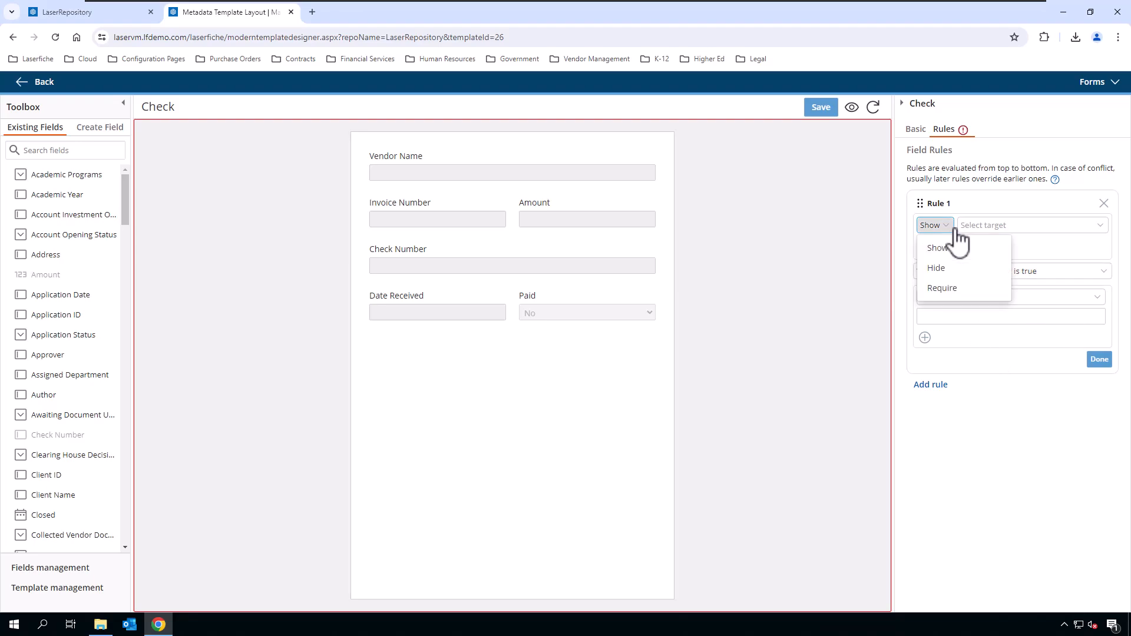
click(947, 289)
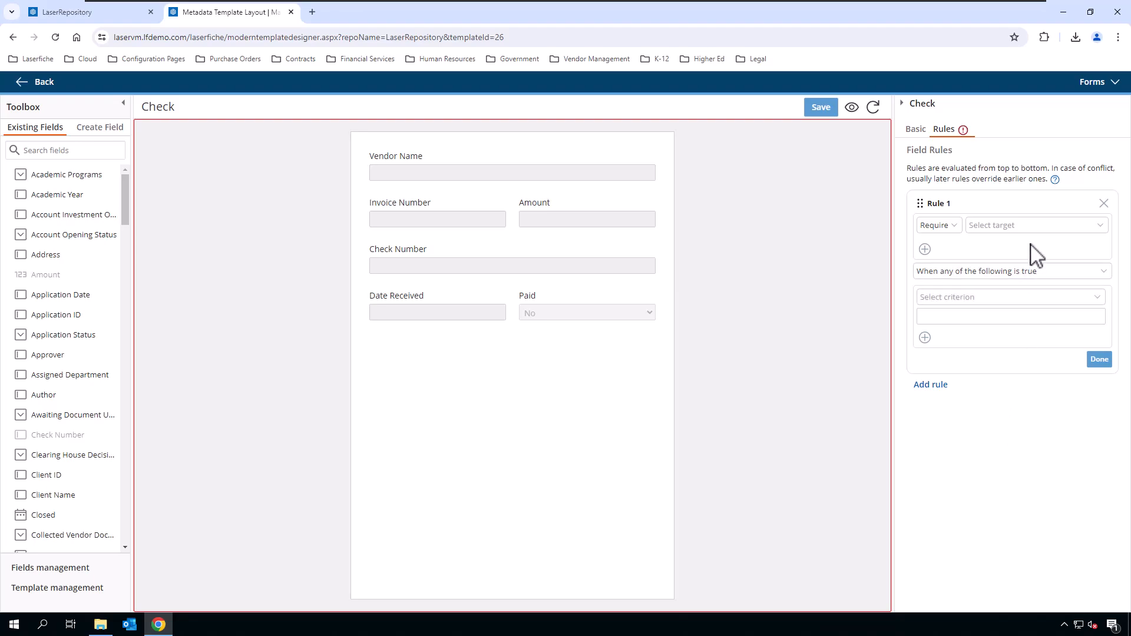
click(1033, 225)
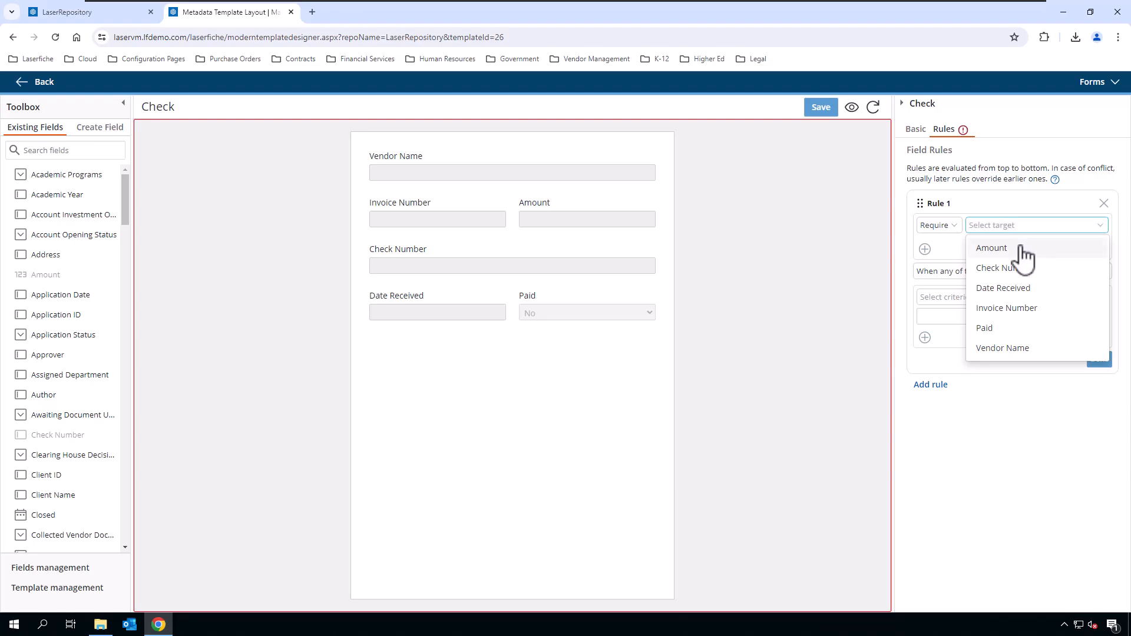
click(1024, 248)
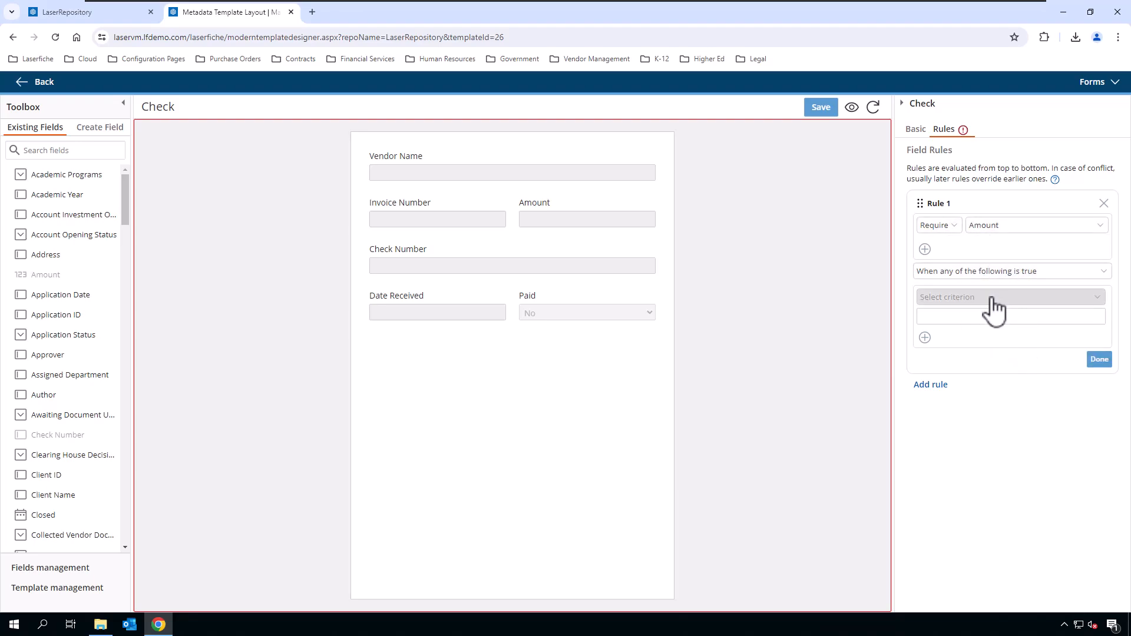
Step: Choose Invoice Number as the rule's criterion, and leave the Check template designer without saving
click(1025, 272)
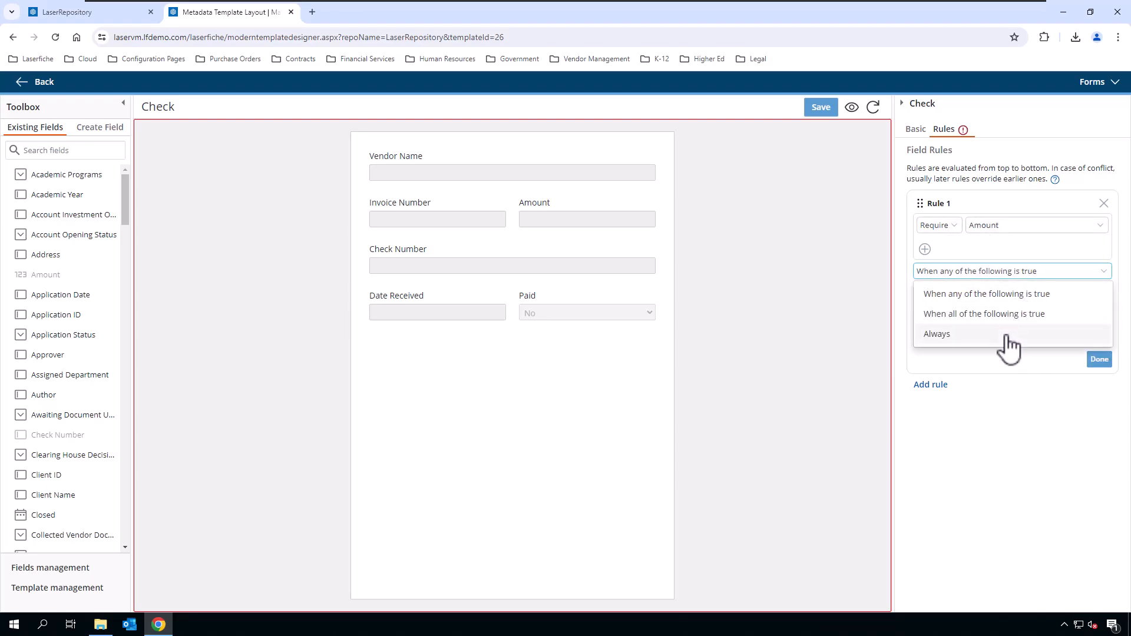
click(993, 421)
click(995, 301)
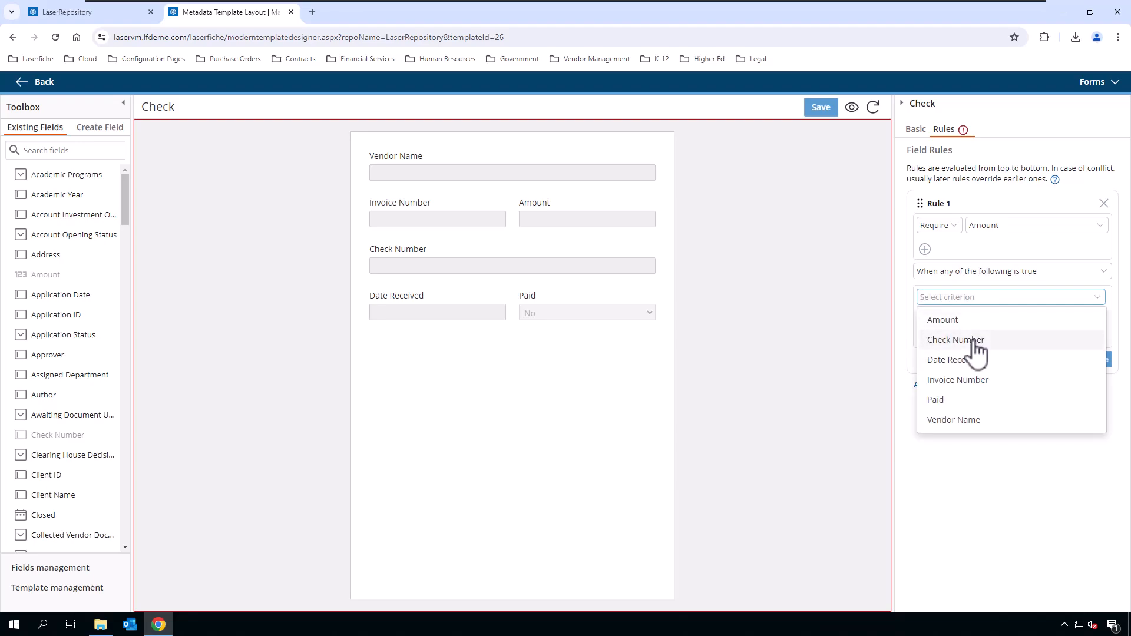
click(978, 383)
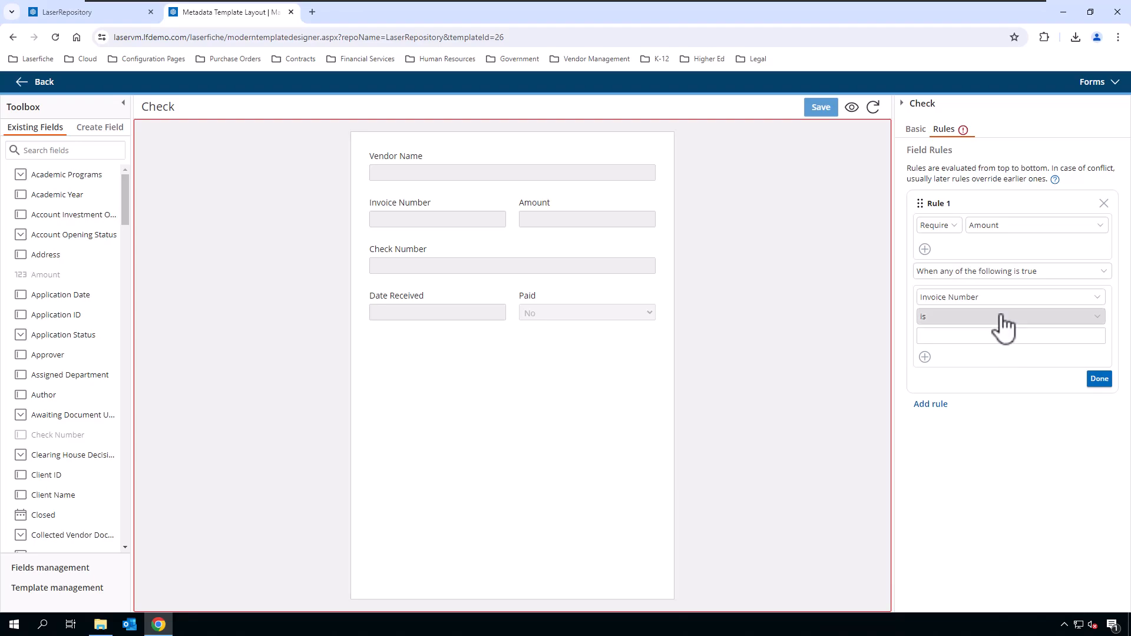
click(1002, 317)
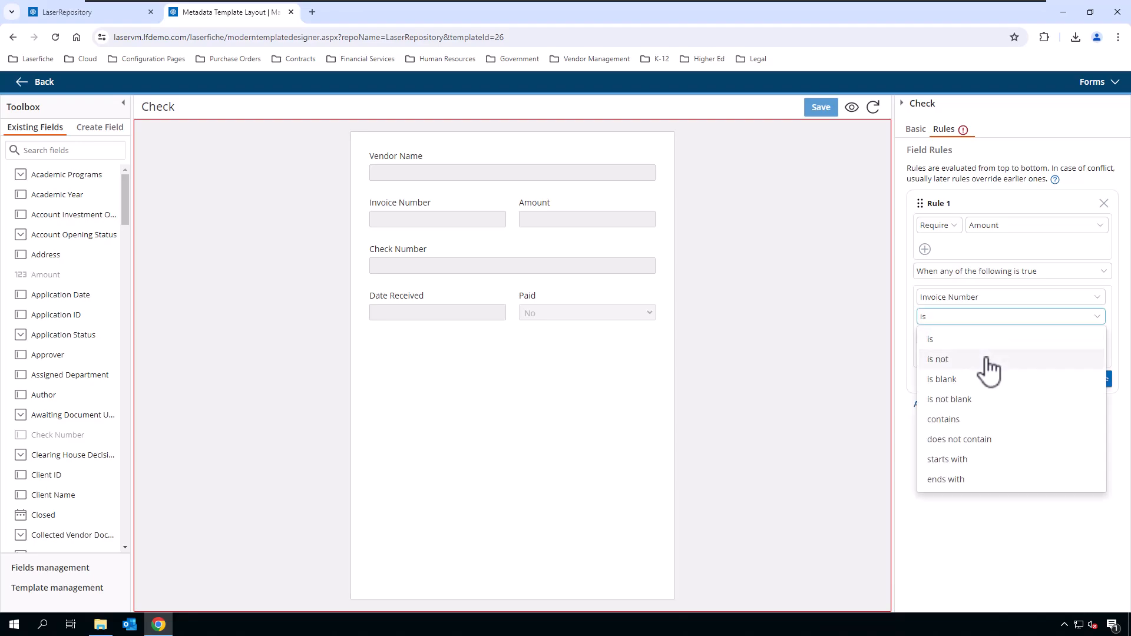
click(975, 557)
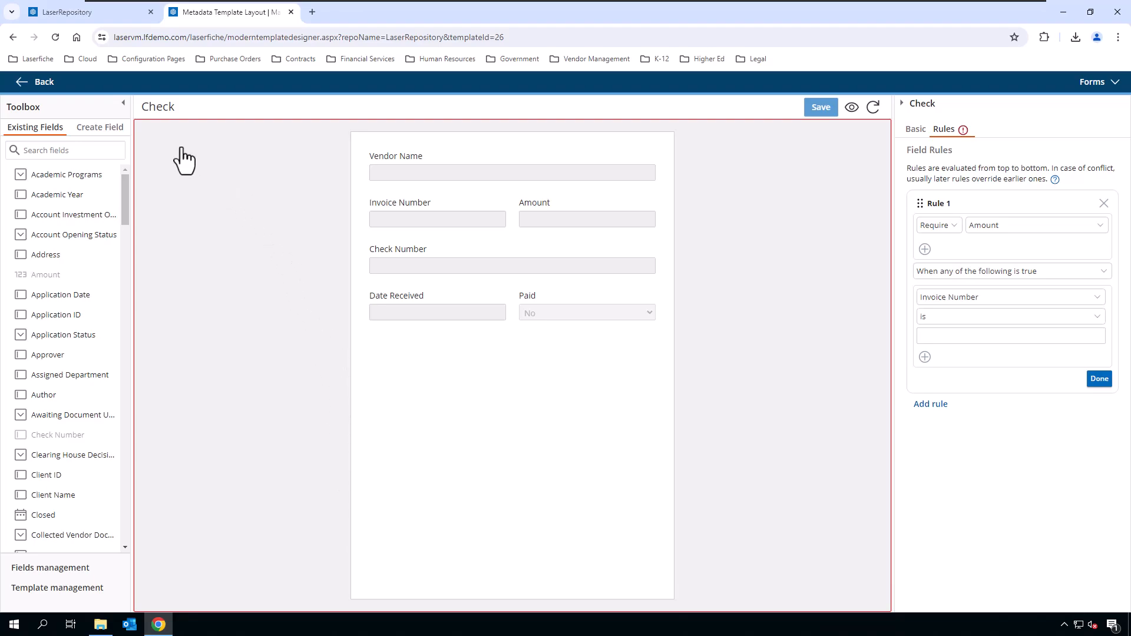
click(47, 88)
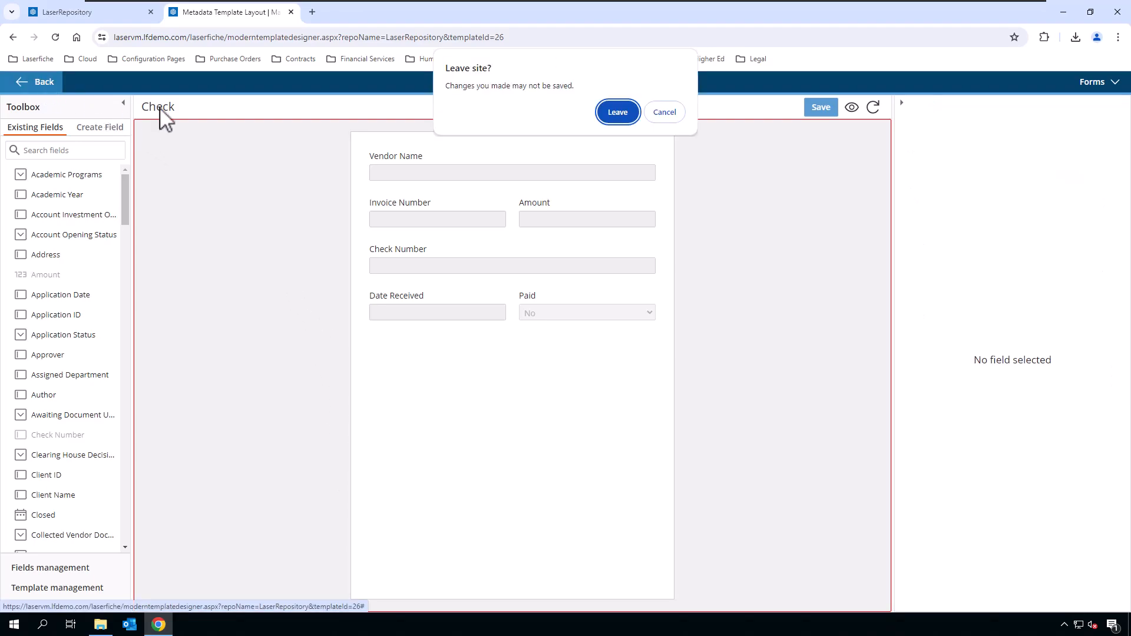
click(613, 112)
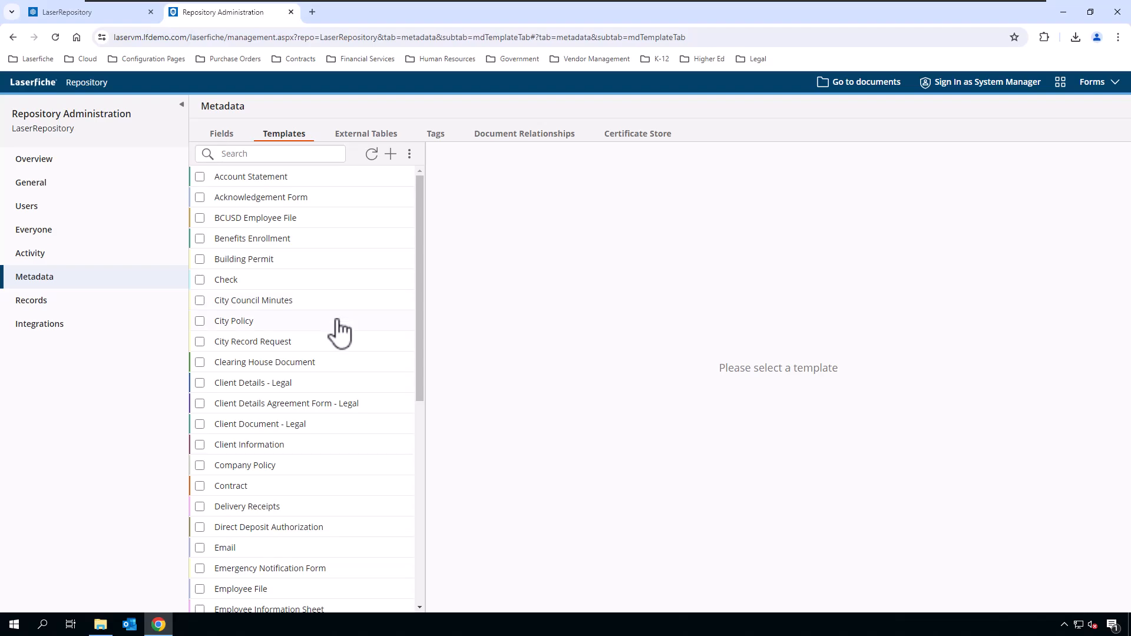
Step: Preview the Employee File template and open it in the layout designer
click(334, 594)
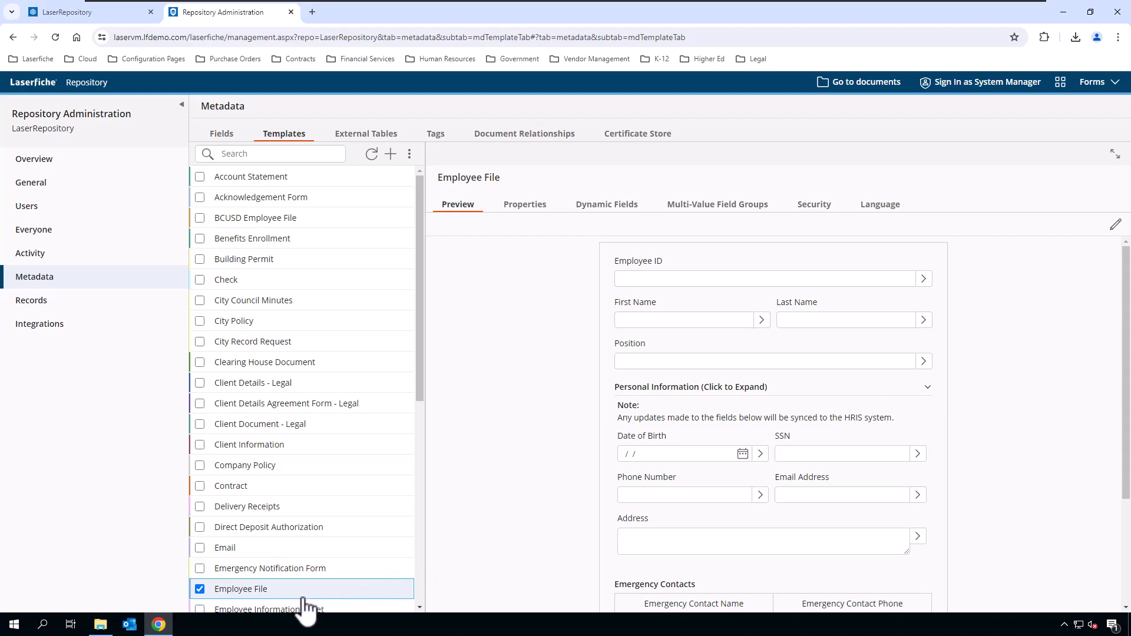
scroll(1024, 357, down, 3)
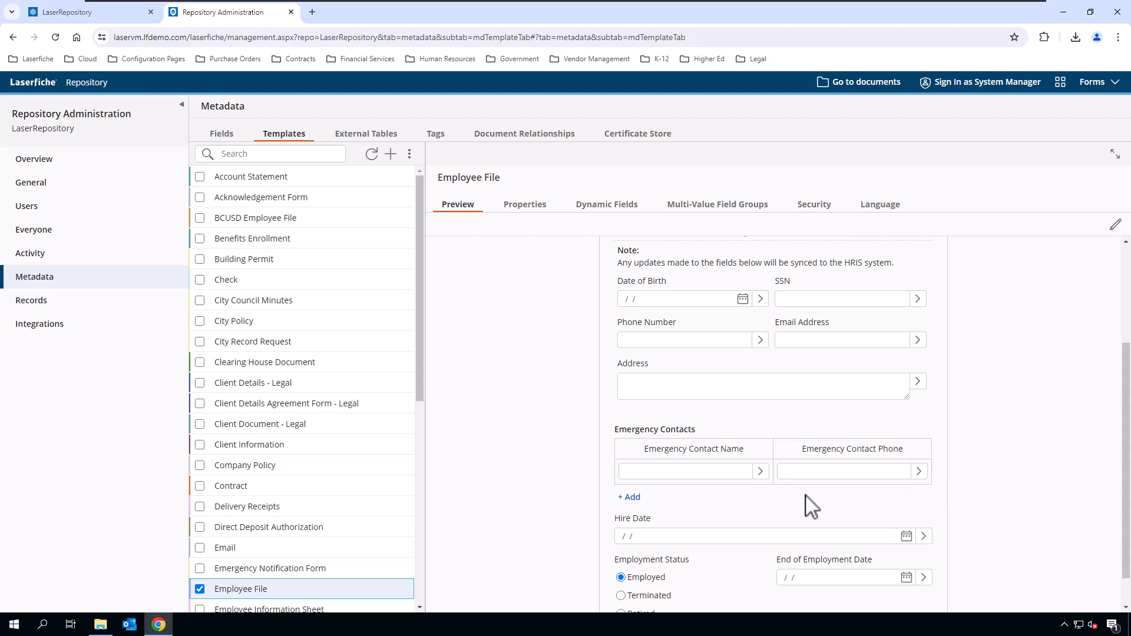
click(1119, 225)
scroll(778, 389, down, 3)
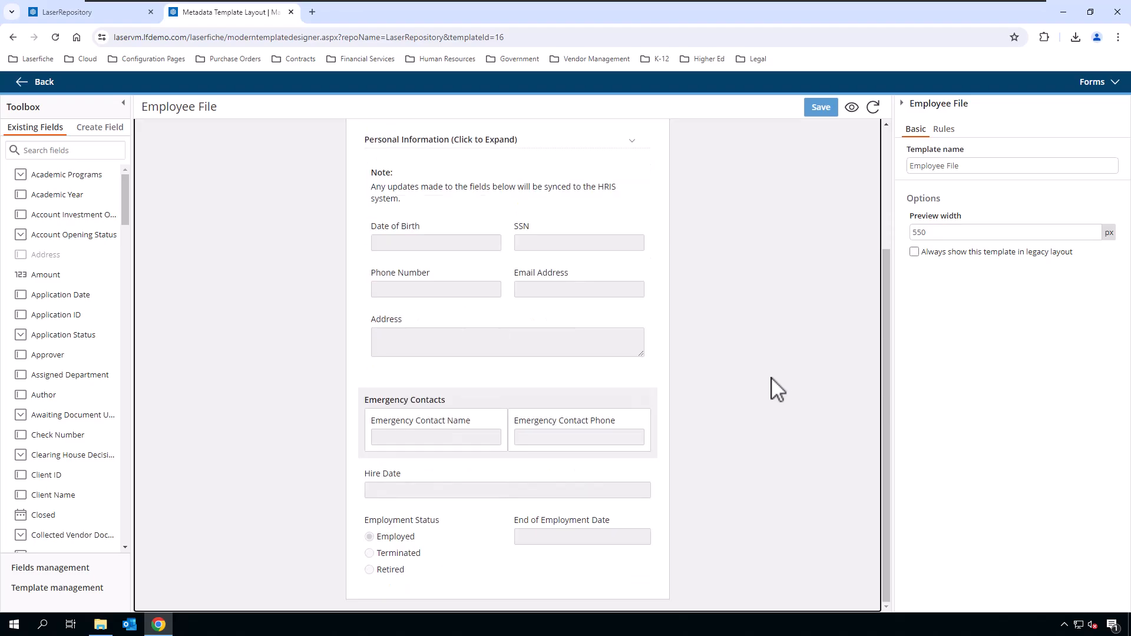
Step: Enable pagination and the filter on the Emergency Contacts table, and leave the designer without saving
click(619, 407)
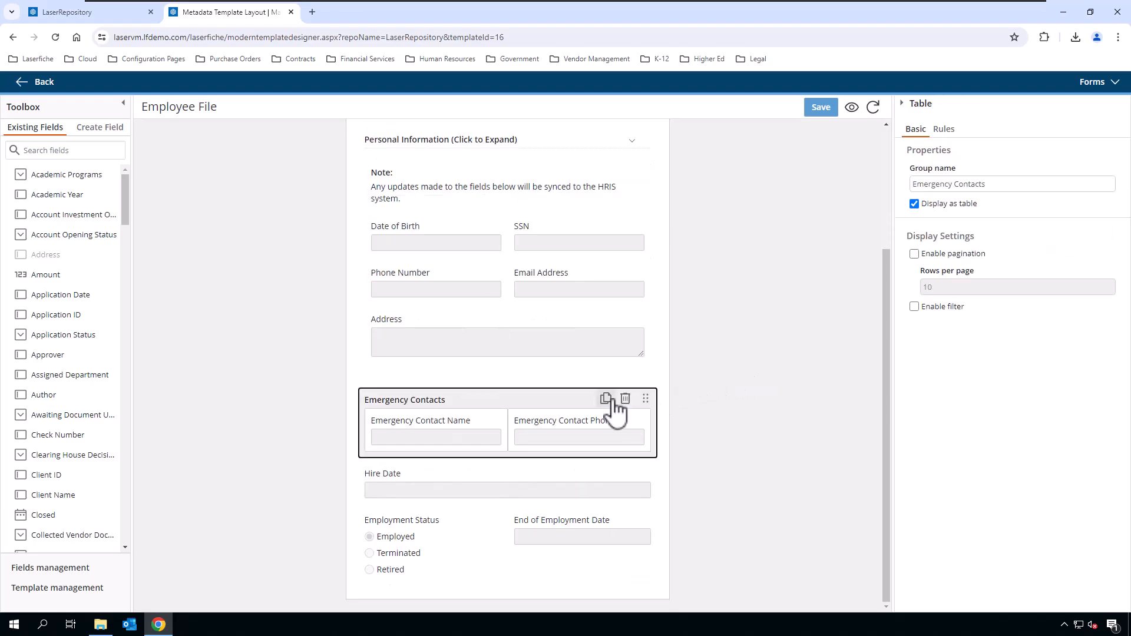
click(979, 260)
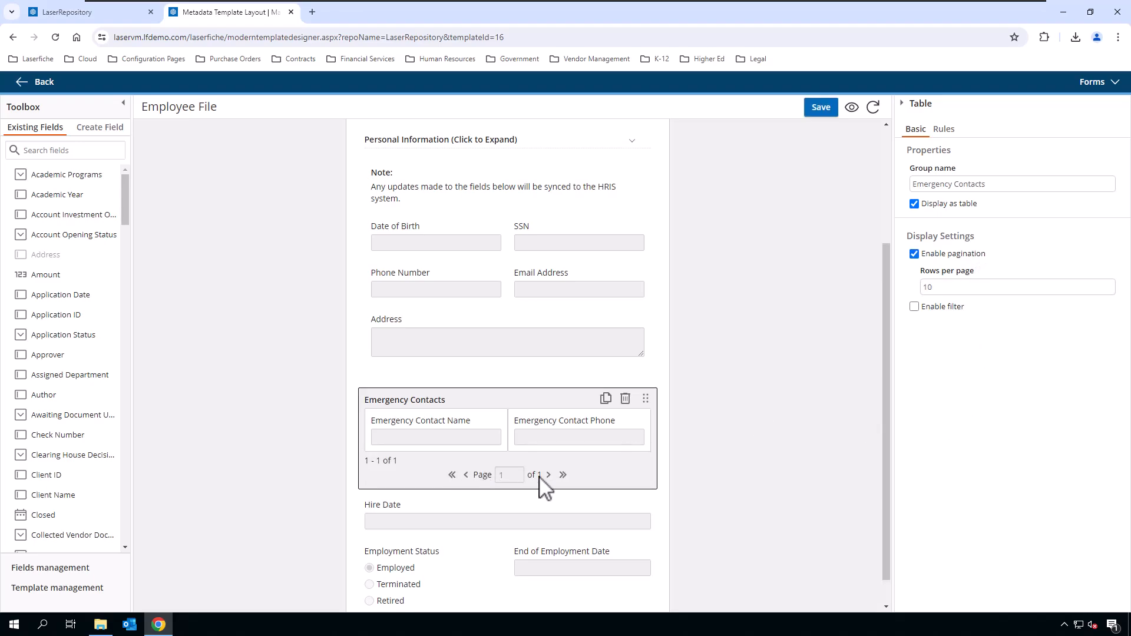
click(937, 306)
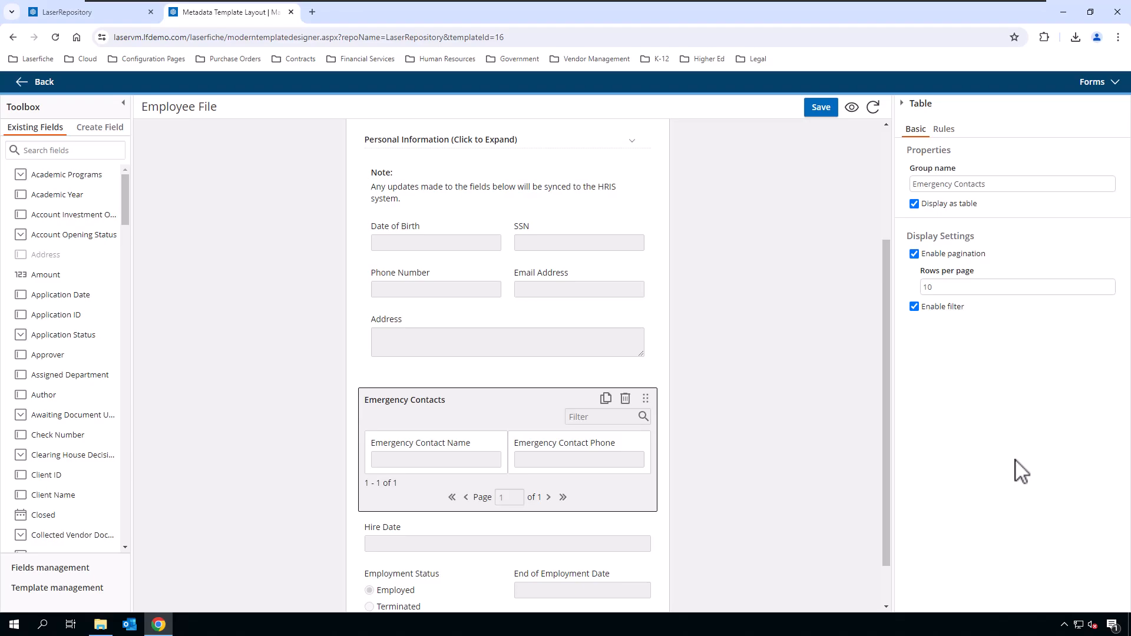
click(980, 289)
click(954, 354)
click(607, 430)
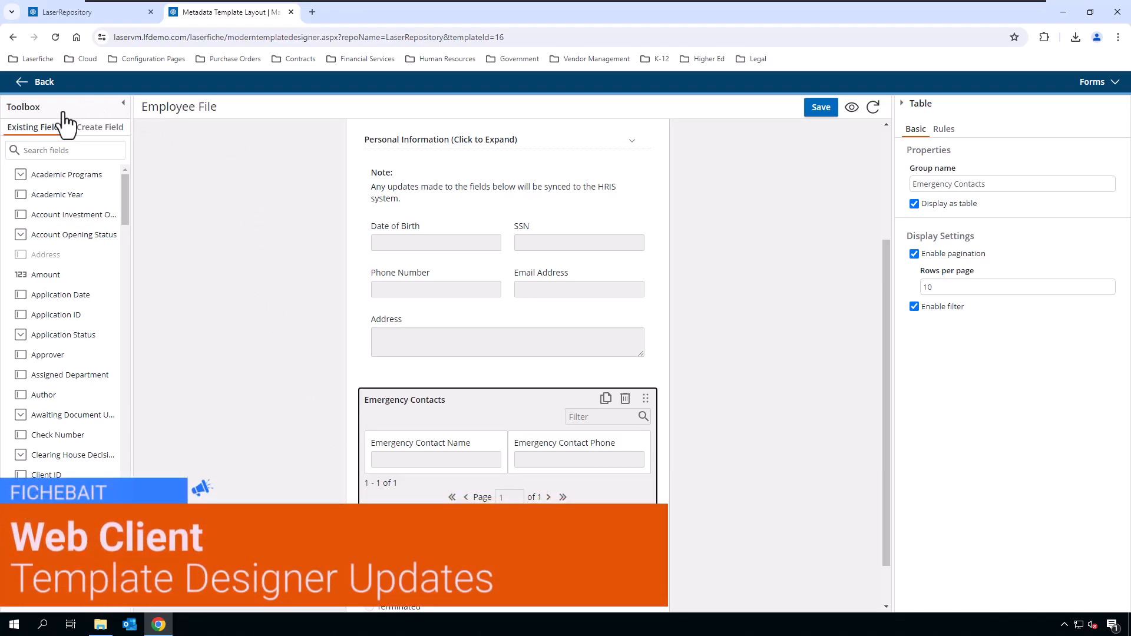
click(39, 87)
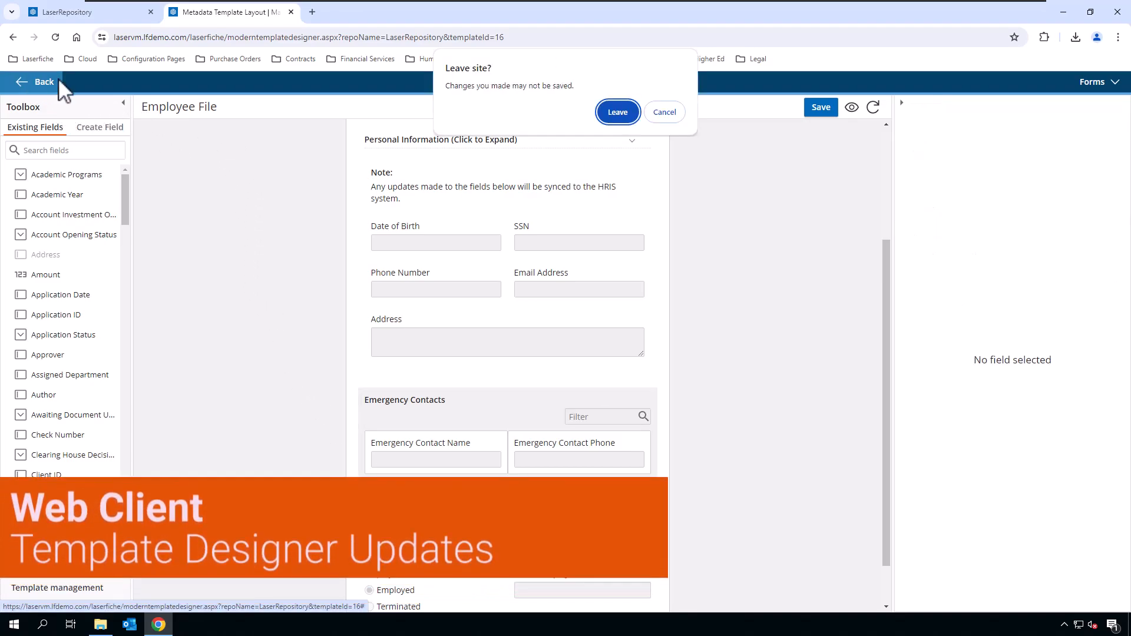
click(620, 111)
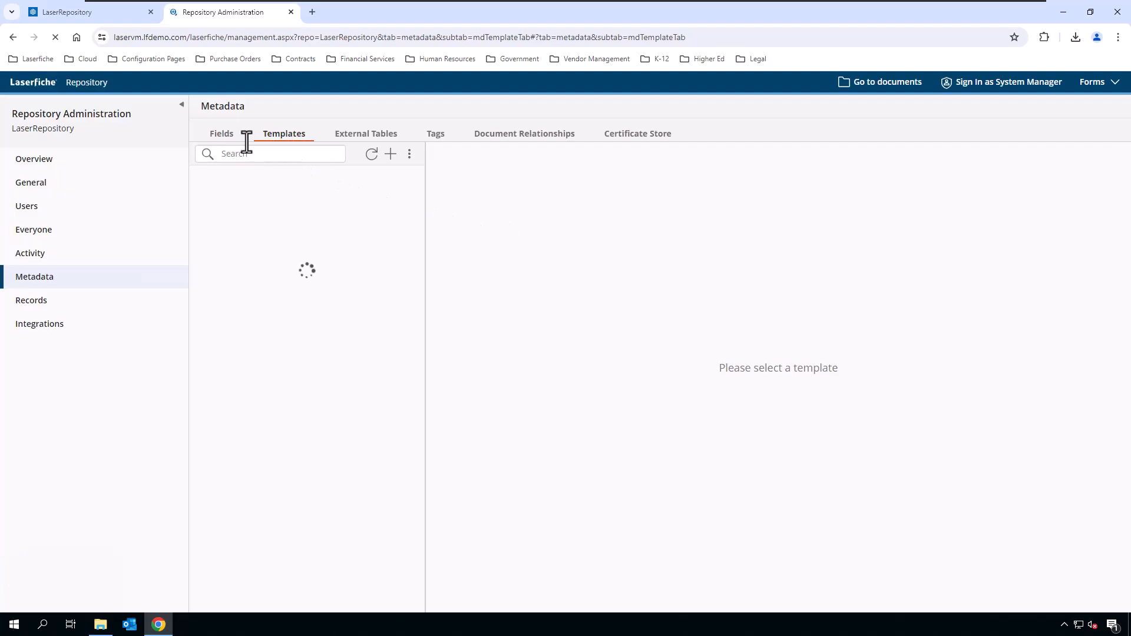
Step: Examine the data types available for the Amount field in its properties, and close them without changes
click(218, 135)
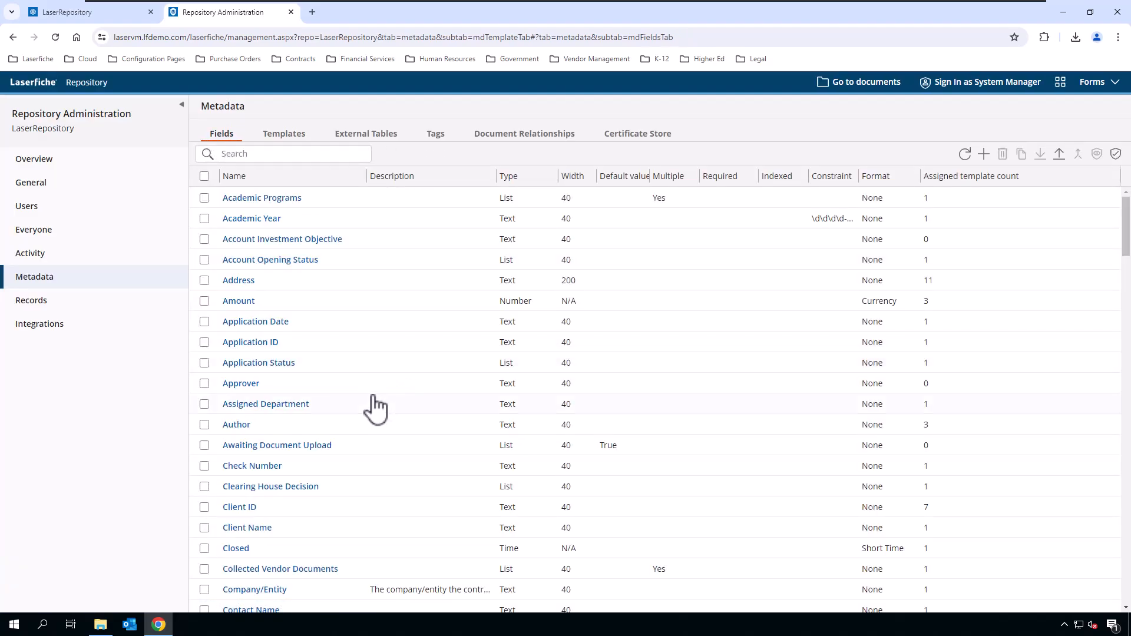
click(247, 303)
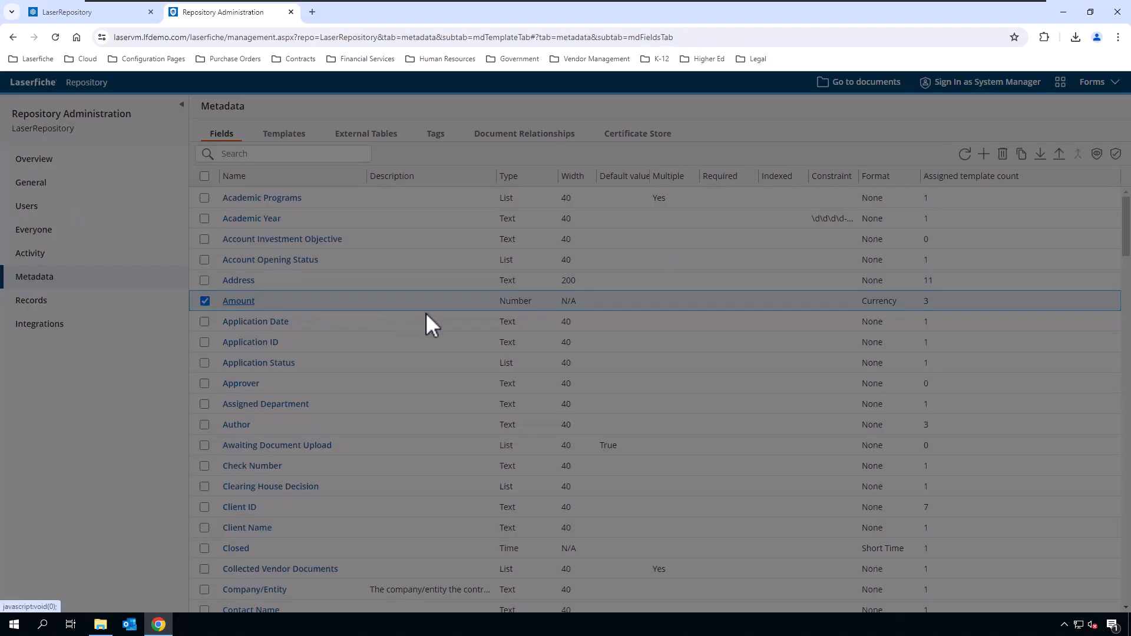
click(470, 268)
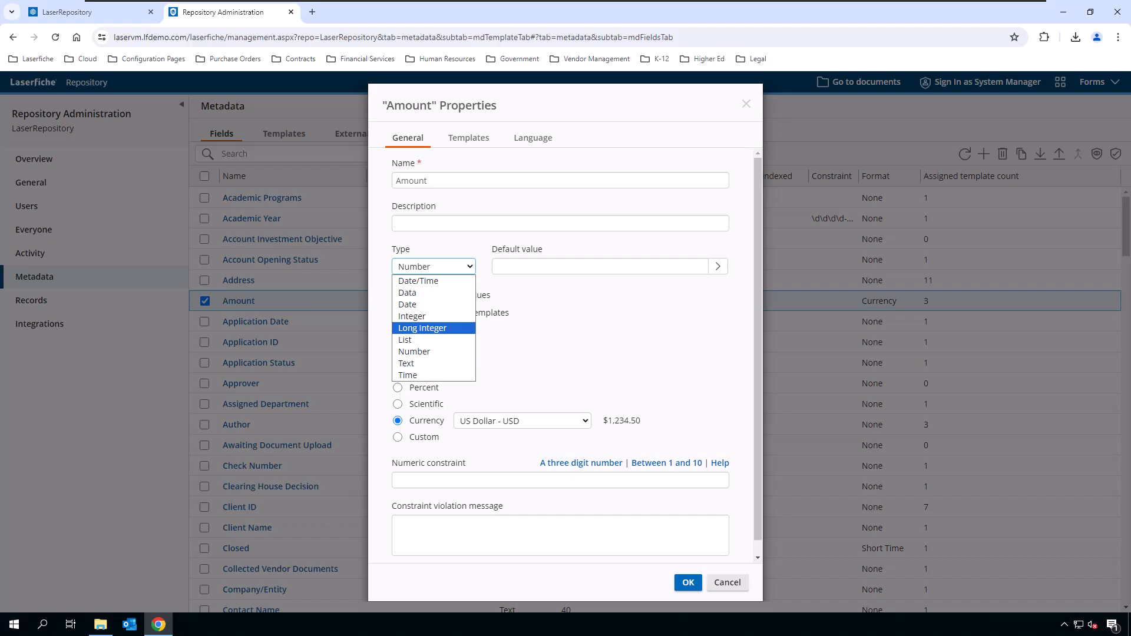
click(733, 583)
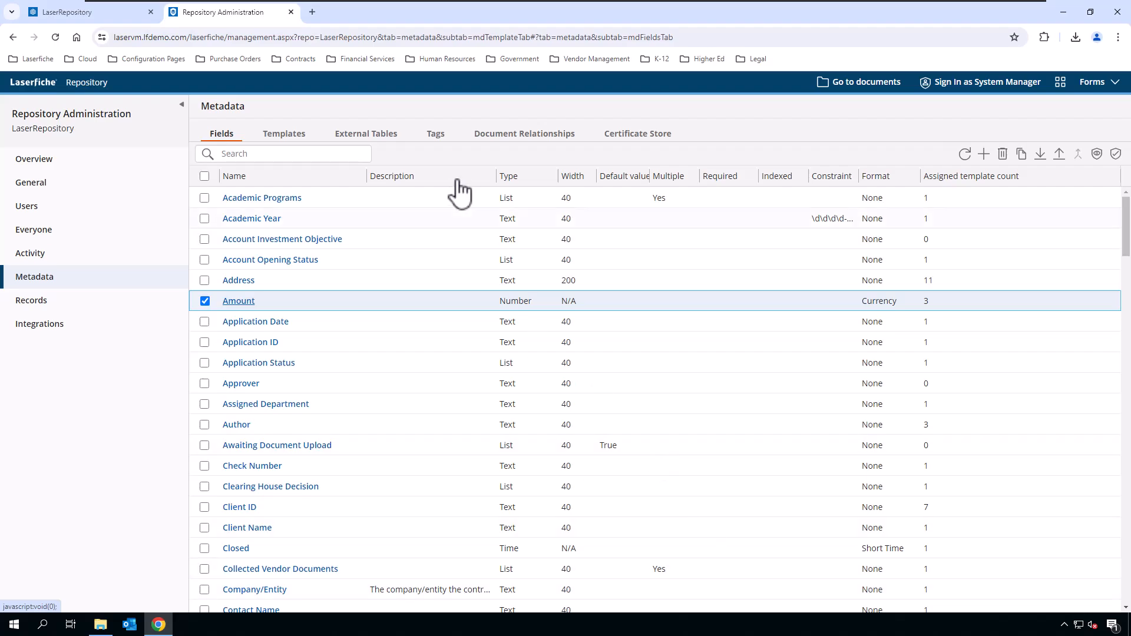
Step: In the LaserRepository document browser, open the search filters and remove the Keywords, Within Folder and Date filters
click(83, 13)
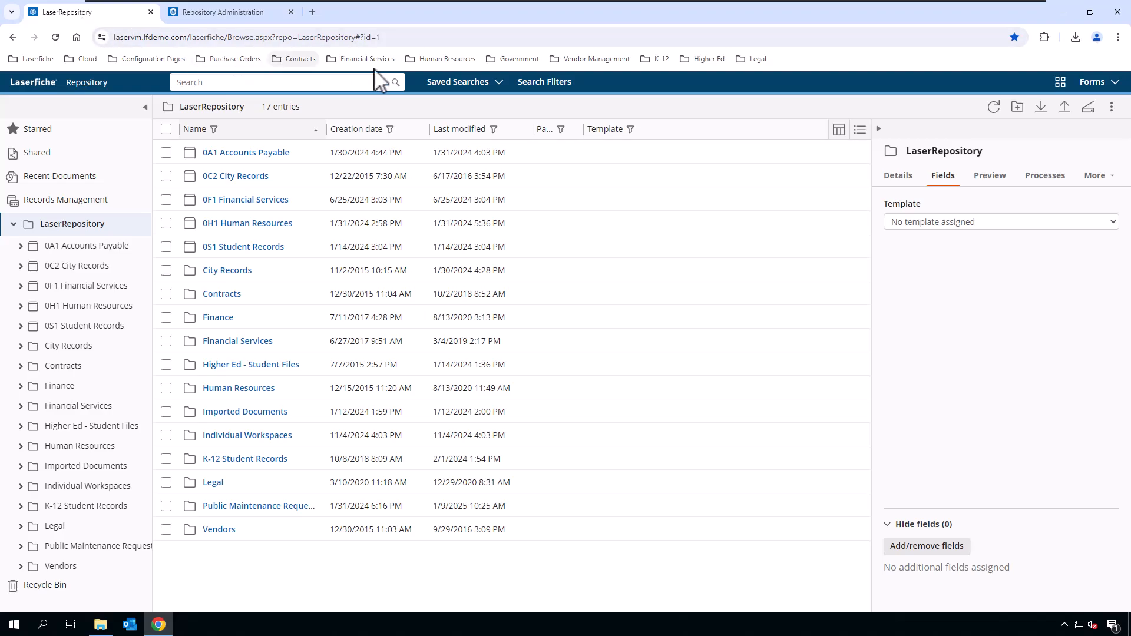
click(543, 82)
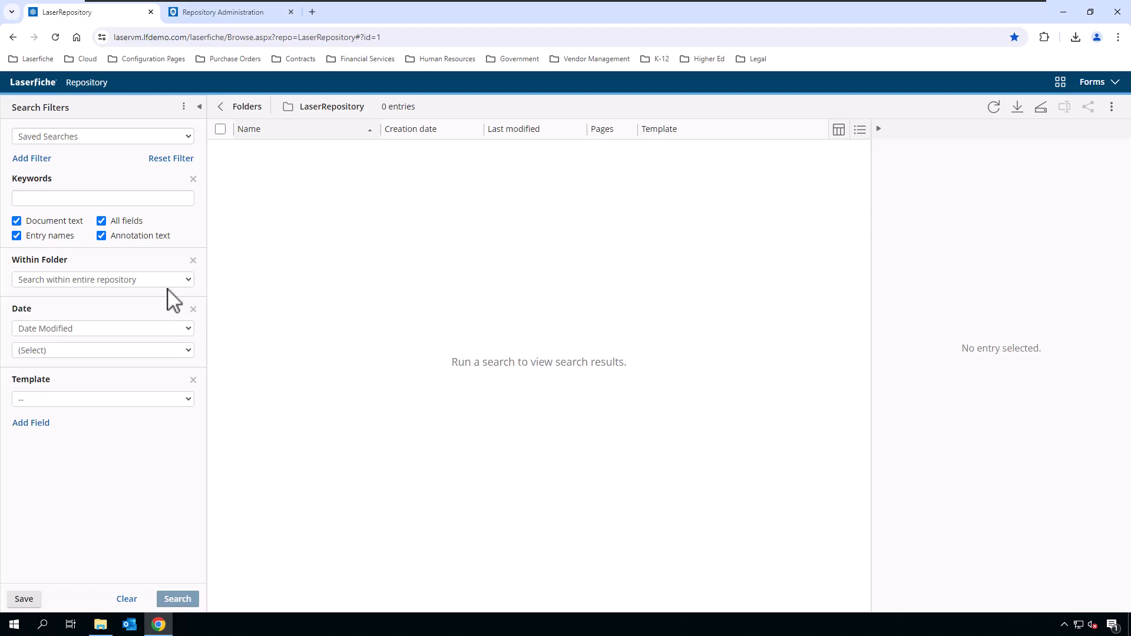
click(193, 179)
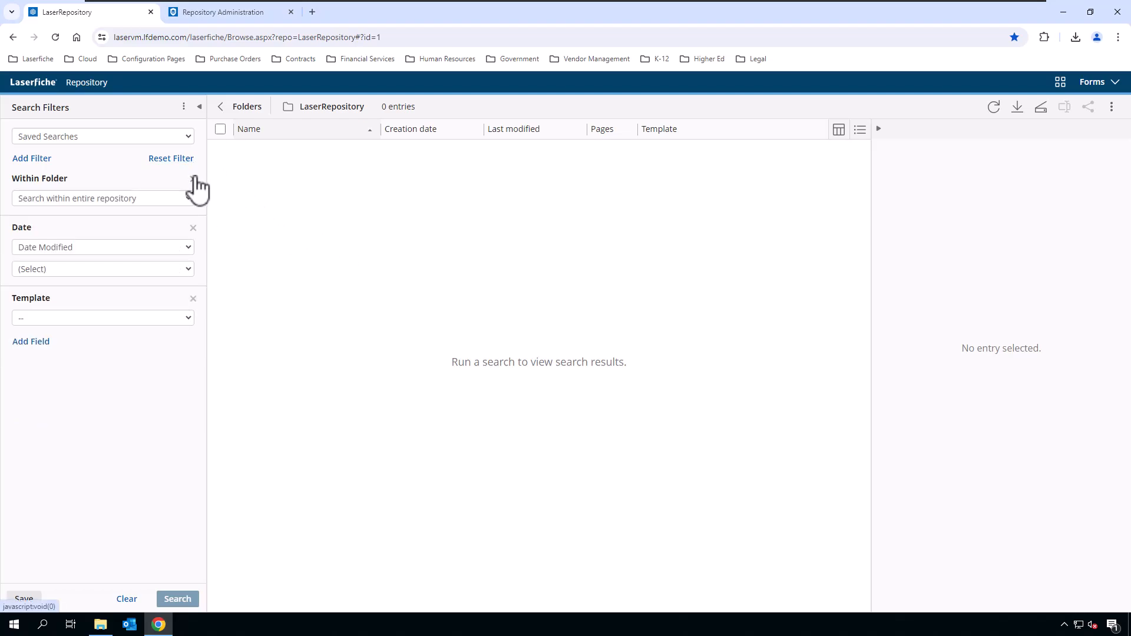
click(193, 179)
click(194, 179)
Step: Set the Template search filter to Check
click(155, 199)
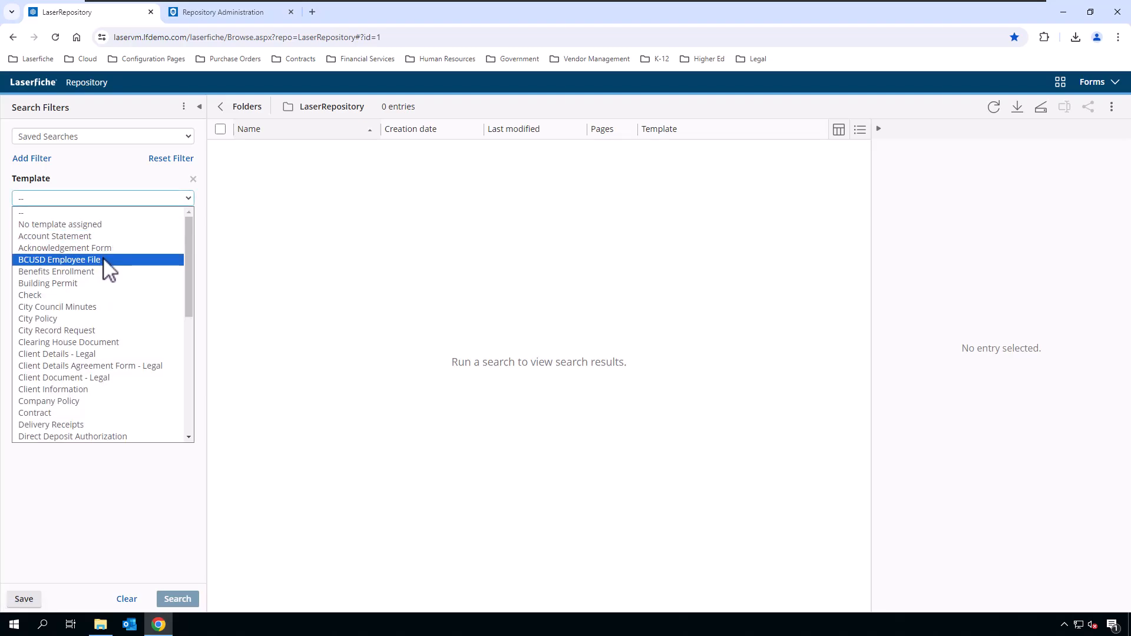
click(96, 295)
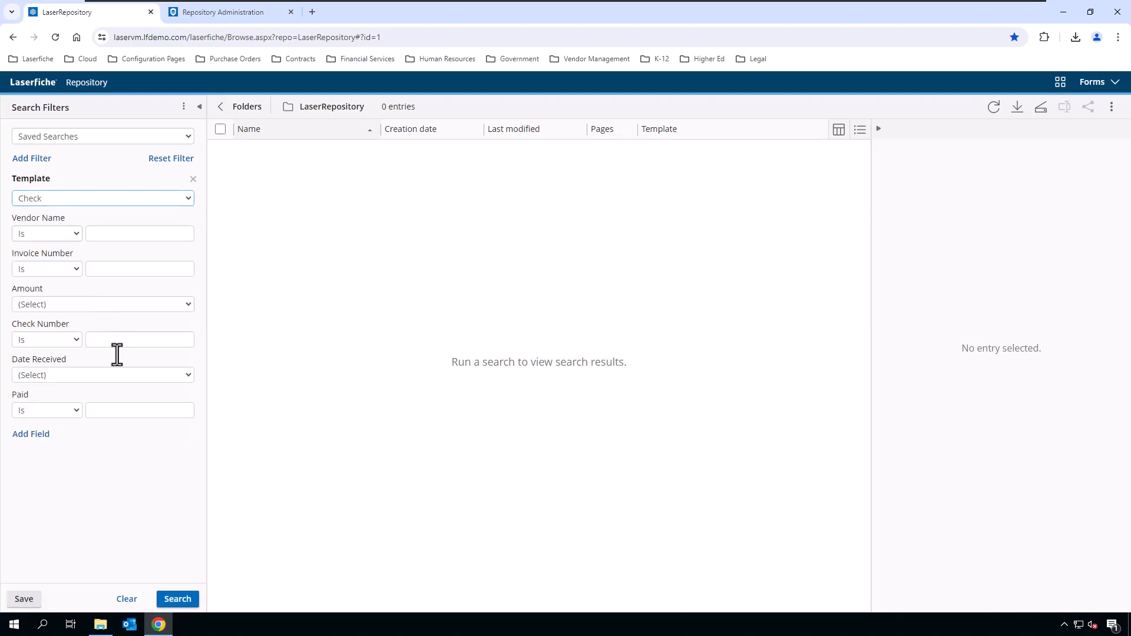
key(Tab)
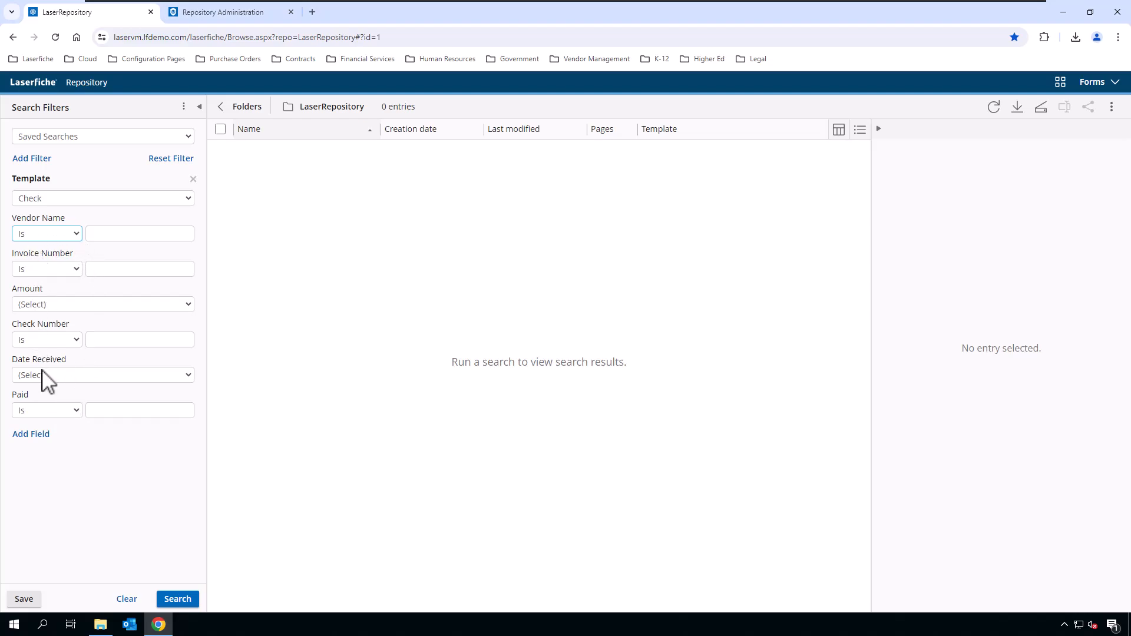
Step: Examine the comparison operators offered for the Vendor Name, Invoice Number, Check Number and Paid fields without changing them
click(55, 235)
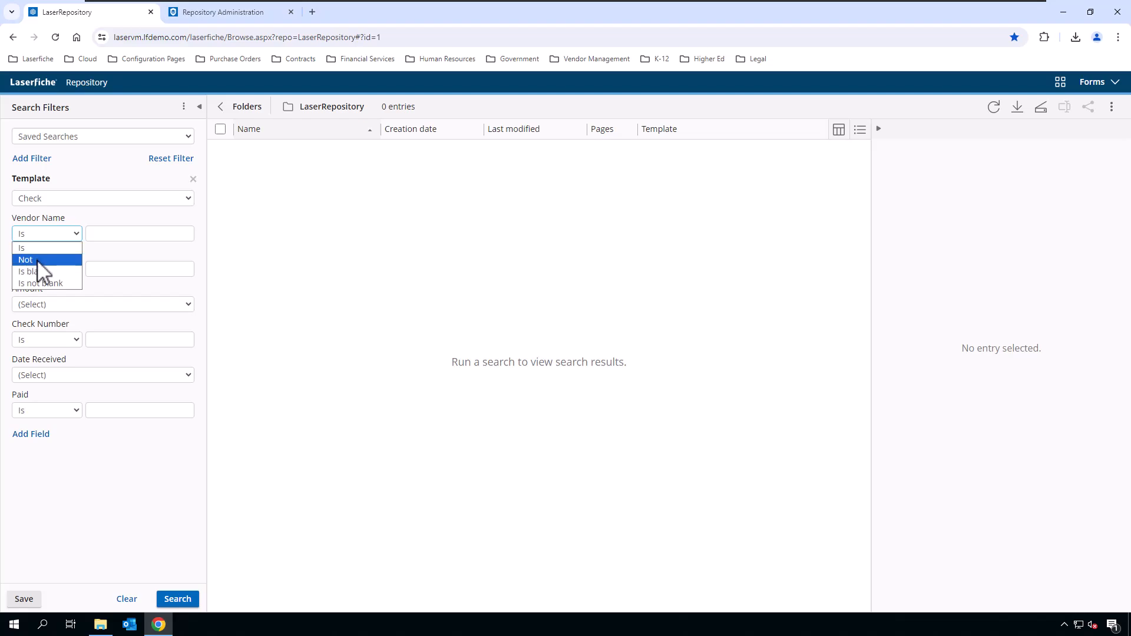
click(110, 285)
click(65, 271)
click(104, 281)
click(69, 345)
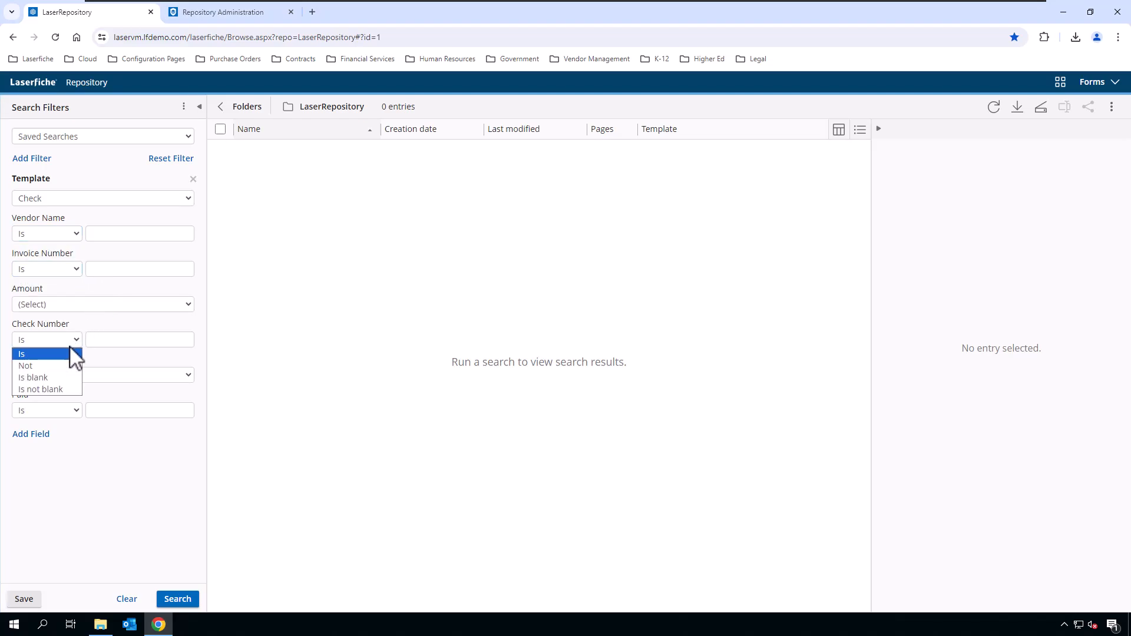
click(112, 369)
click(77, 412)
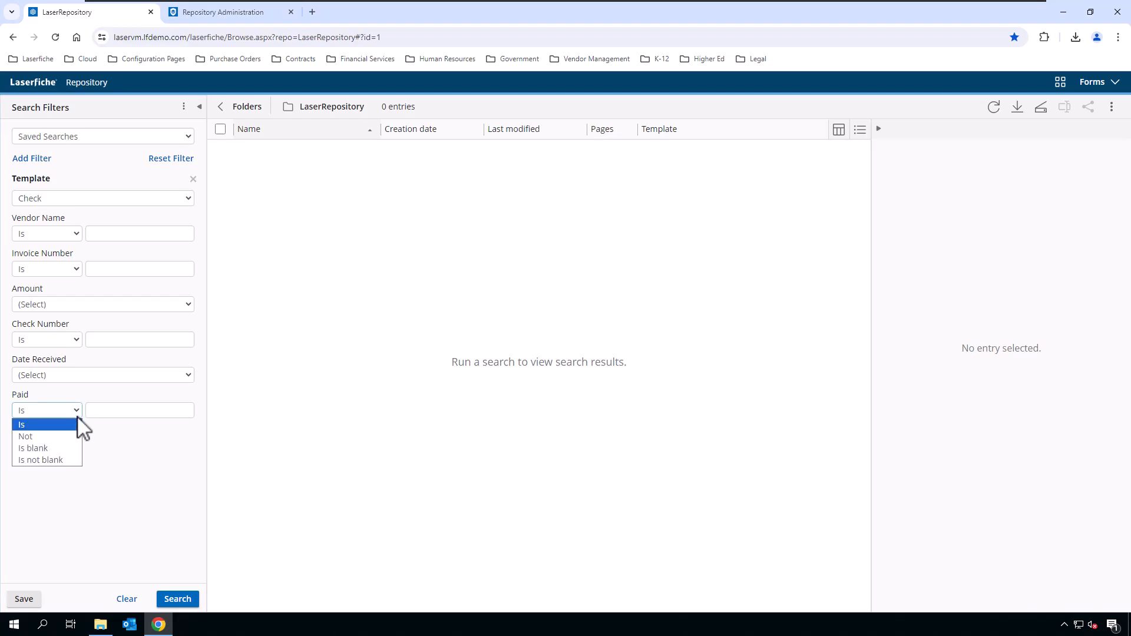
click(117, 458)
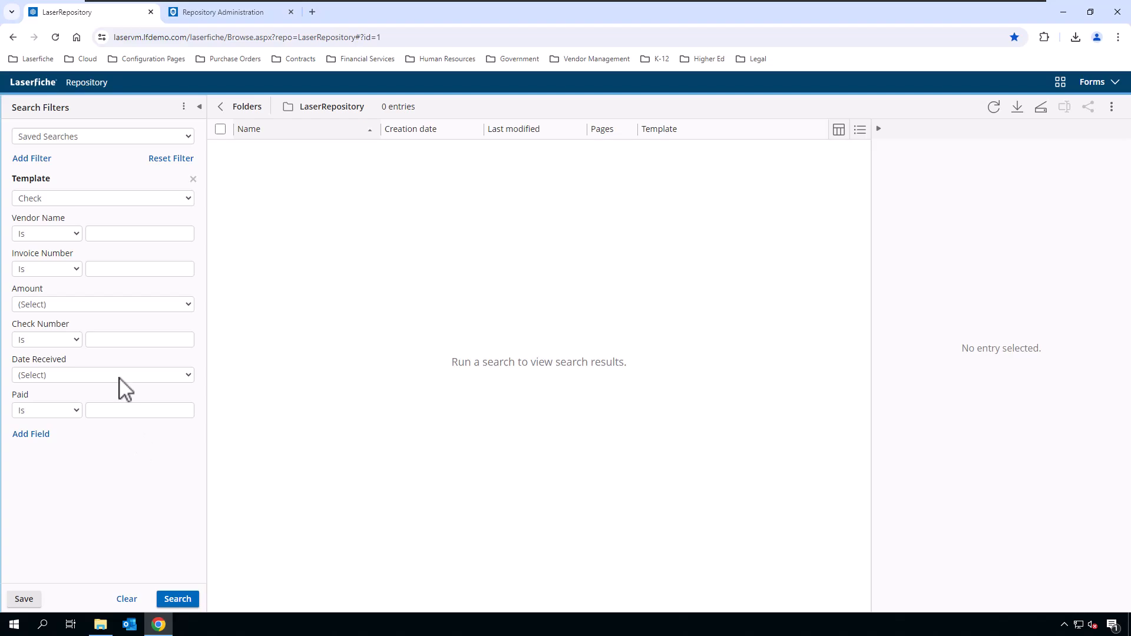
click(76, 234)
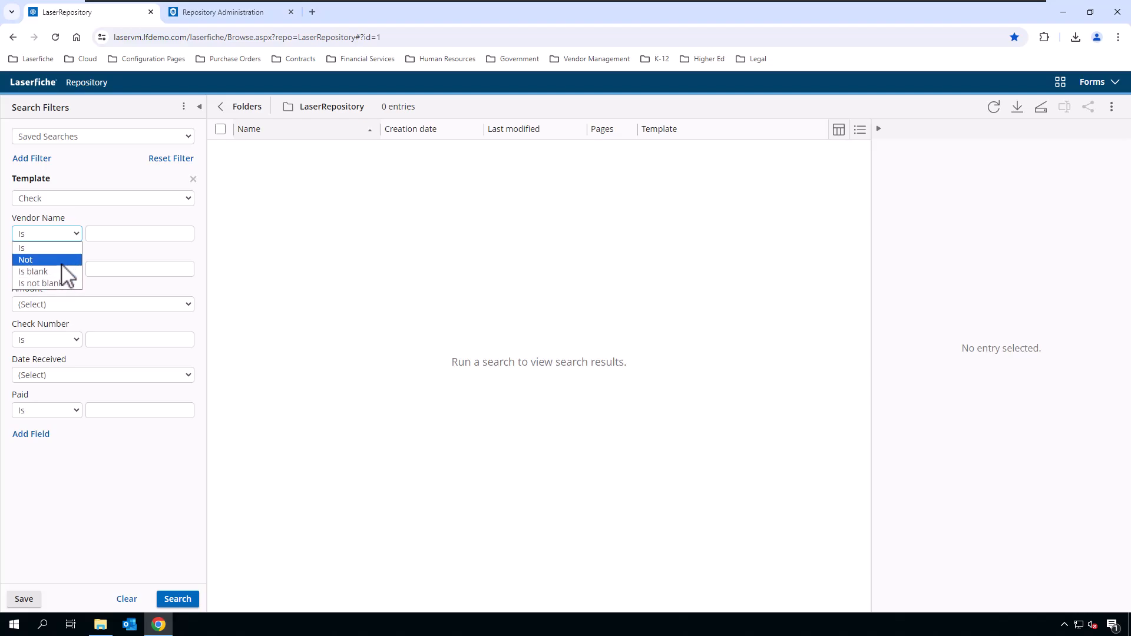
click(110, 254)
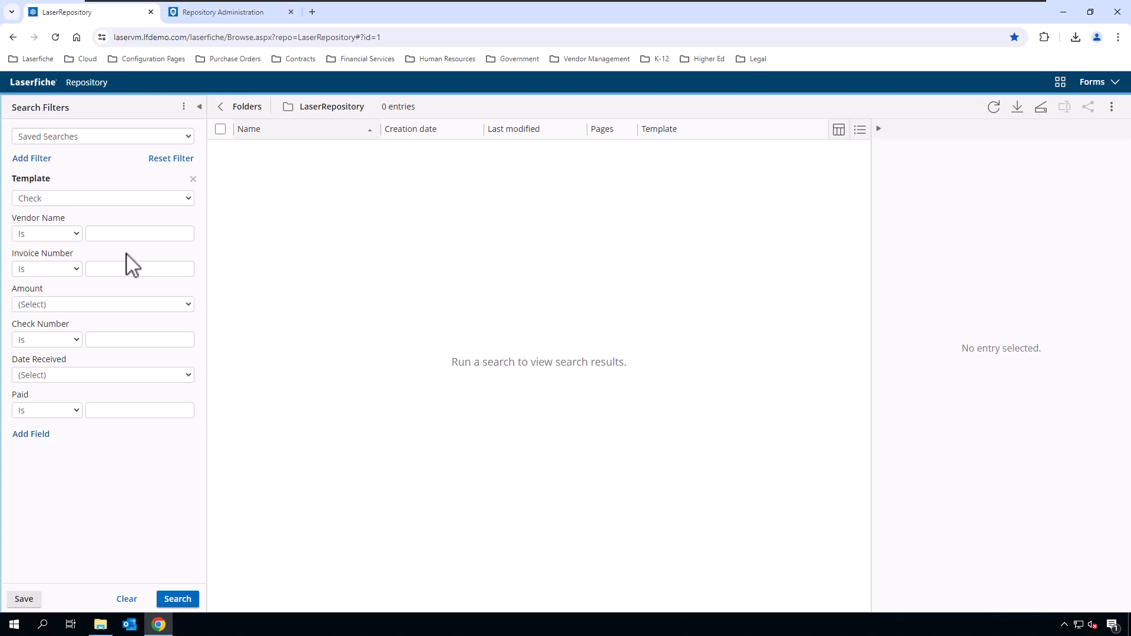
click(77, 234)
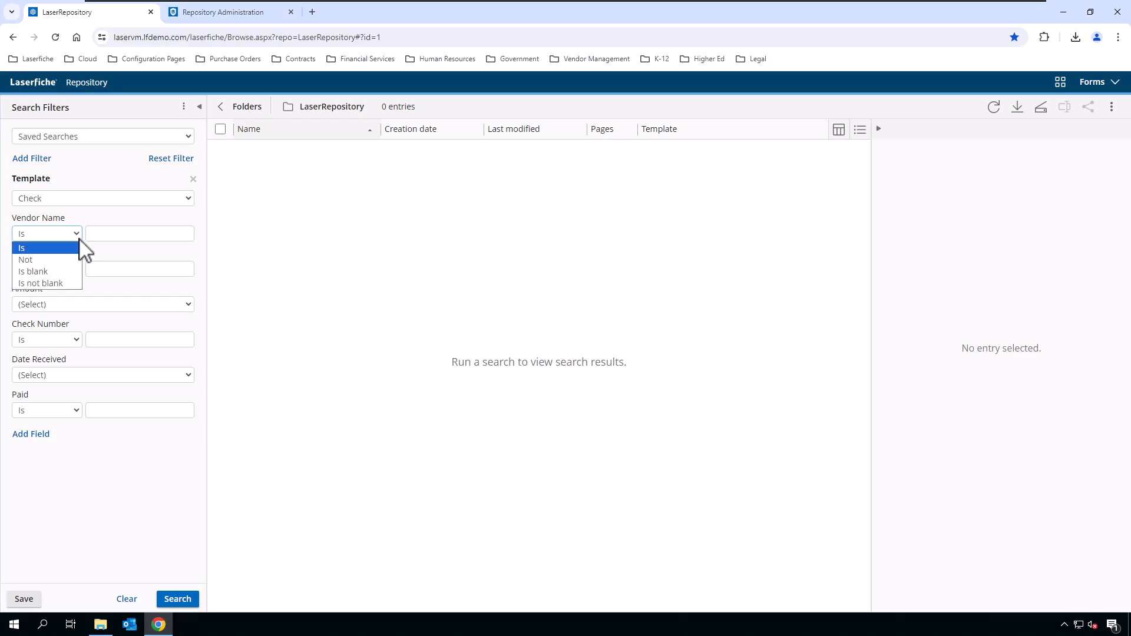
click(109, 249)
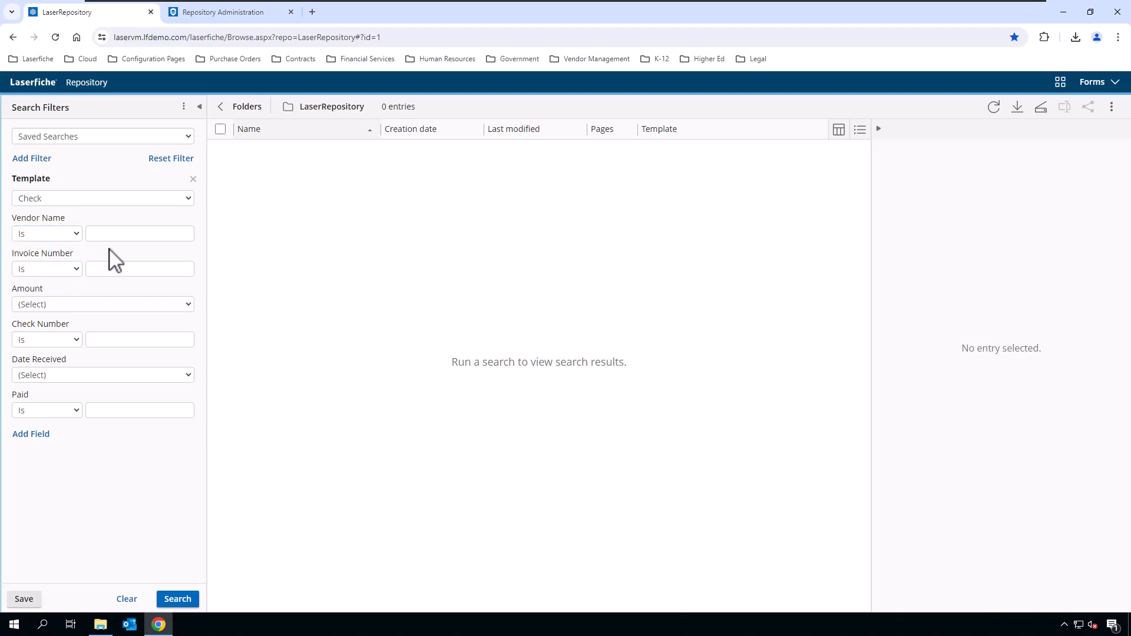
Step: Examine the comparison options for the Amount and Date Received fields, leaving both unselected
click(103, 303)
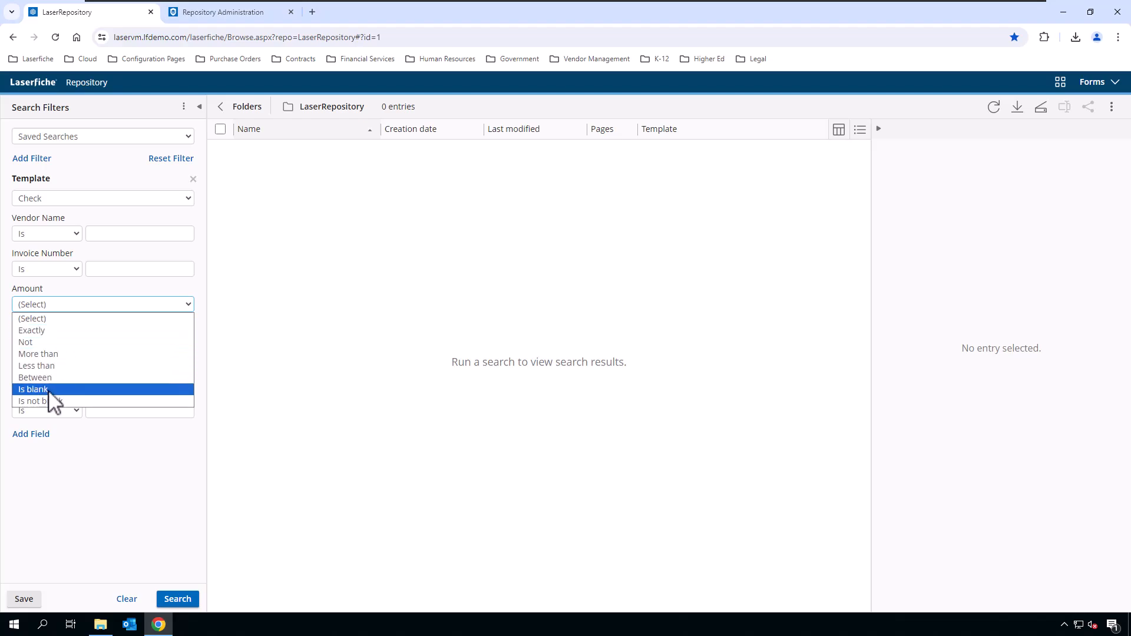
click(69, 497)
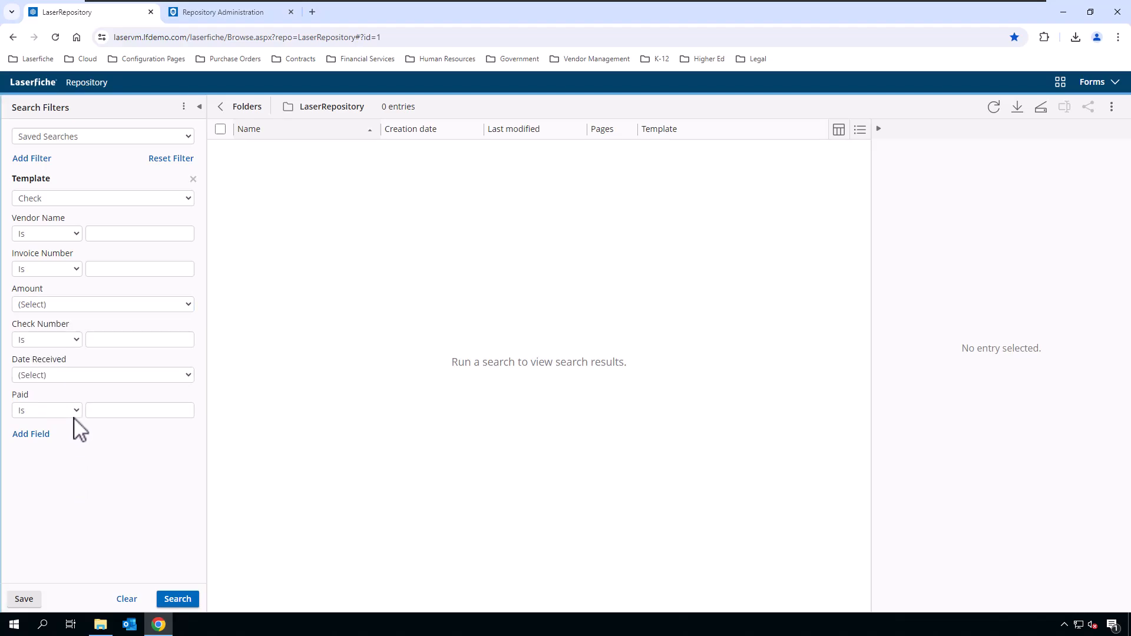
click(76, 375)
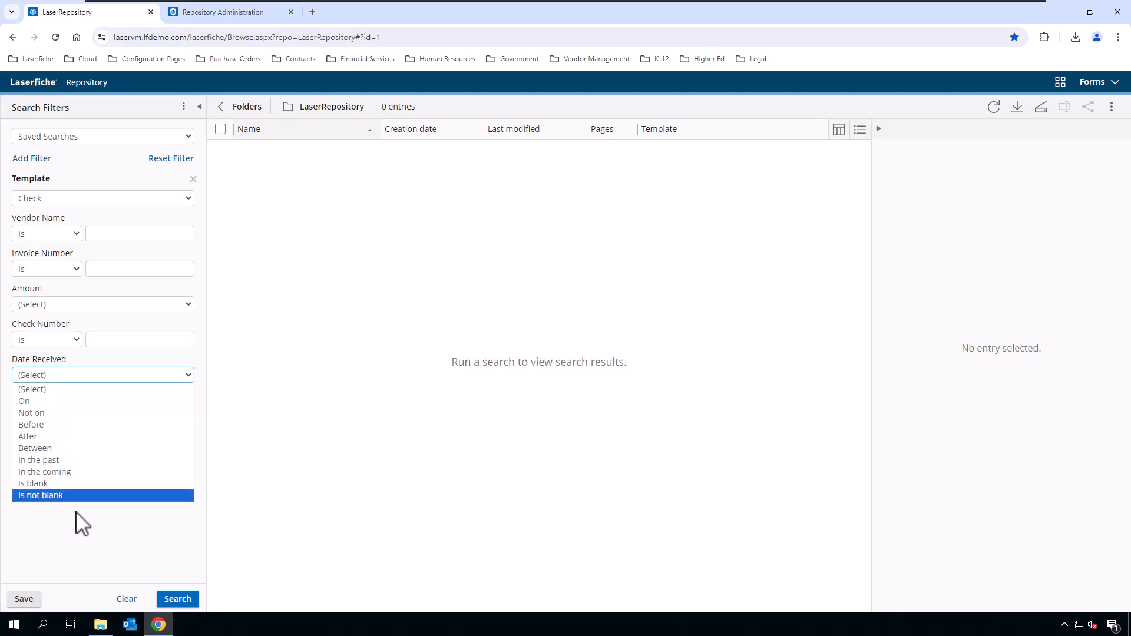
click(92, 537)
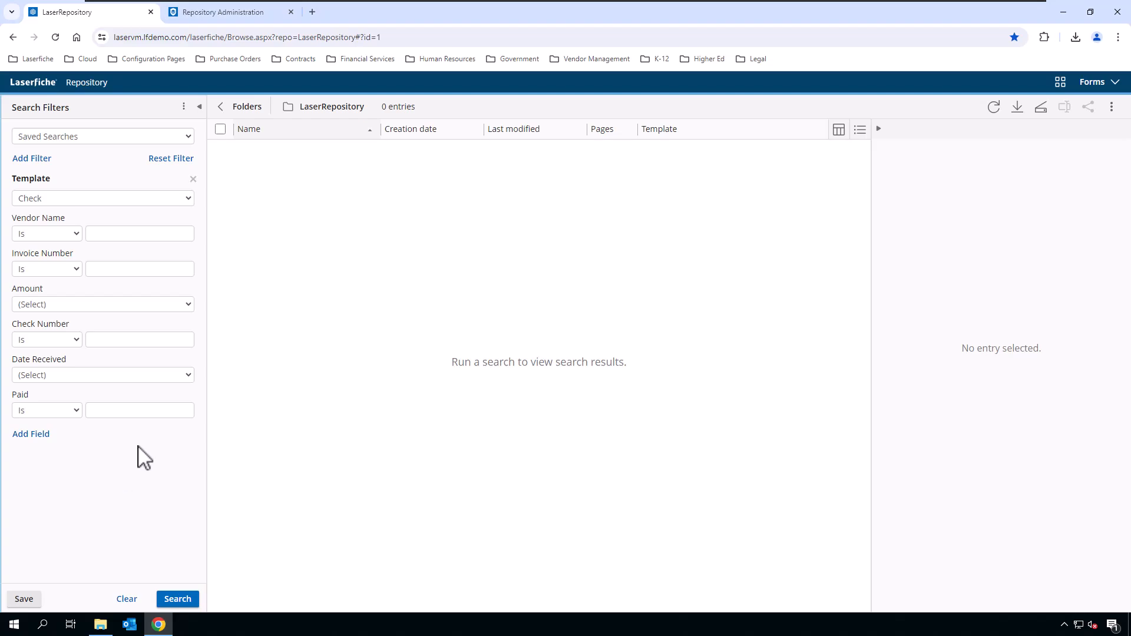
Step: Return to the folder view, expand the quick search options and check the Vendor Name operators under the Check template
click(246, 108)
click(382, 84)
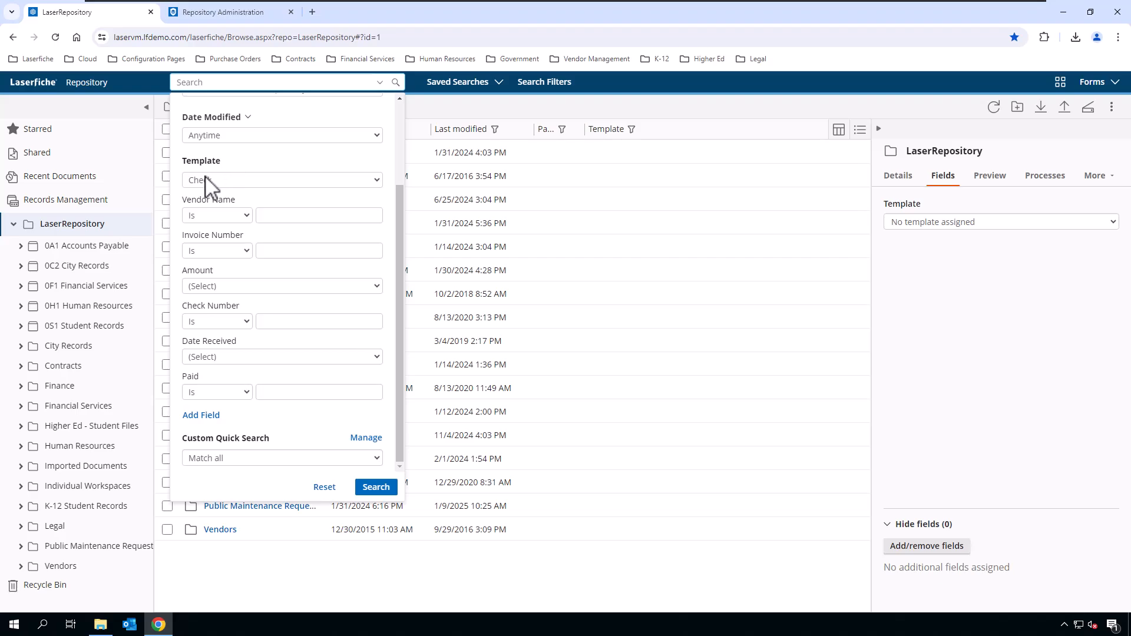
click(190, 217)
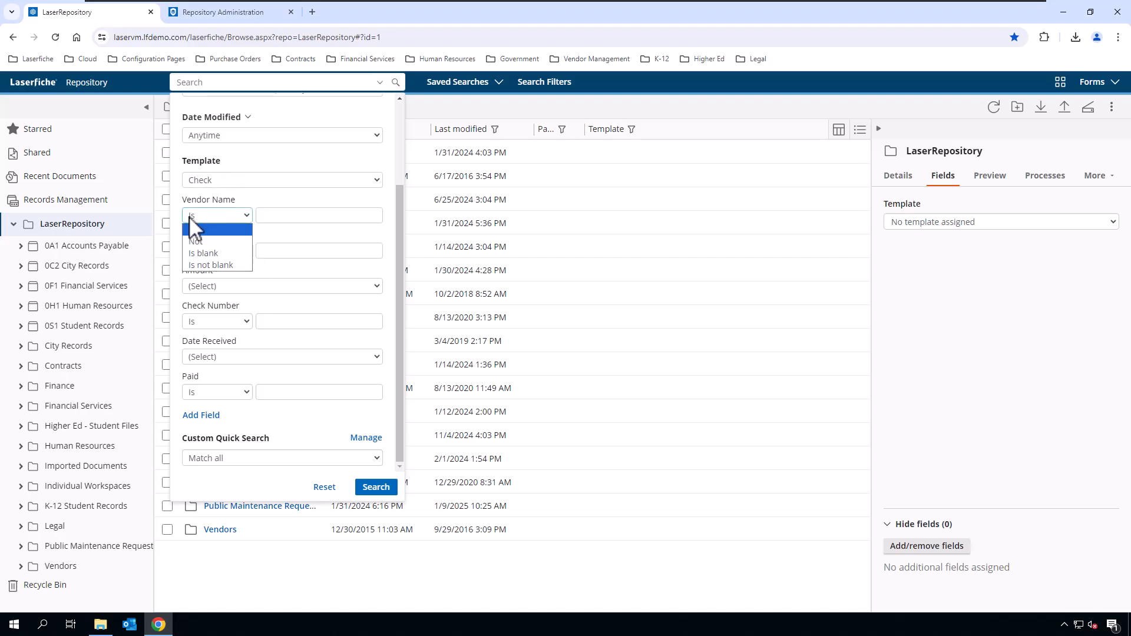
click(202, 217)
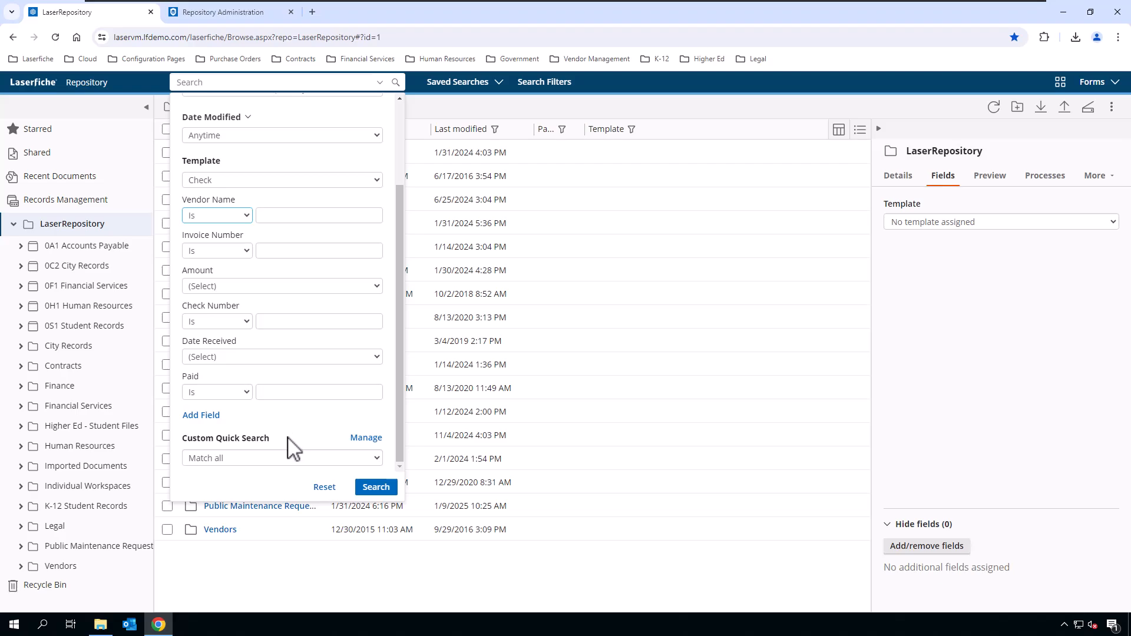
Step: Examine the Custom Quick Search matching choices and review the rest of the quick search options, keeping Match all
click(369, 460)
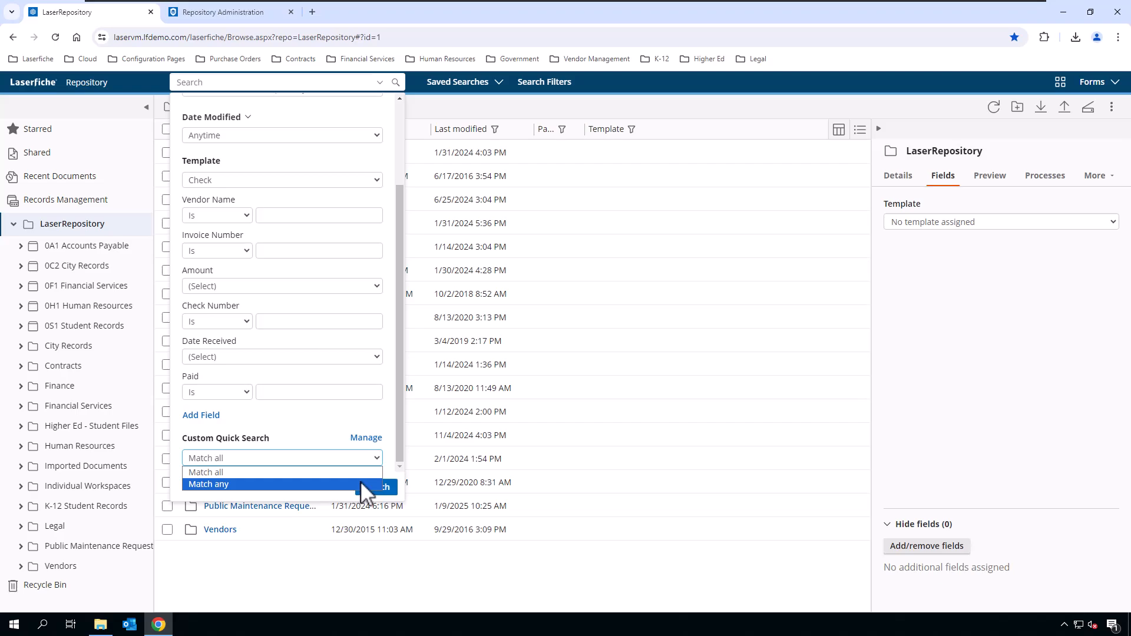
scroll(402, 307, up, 3)
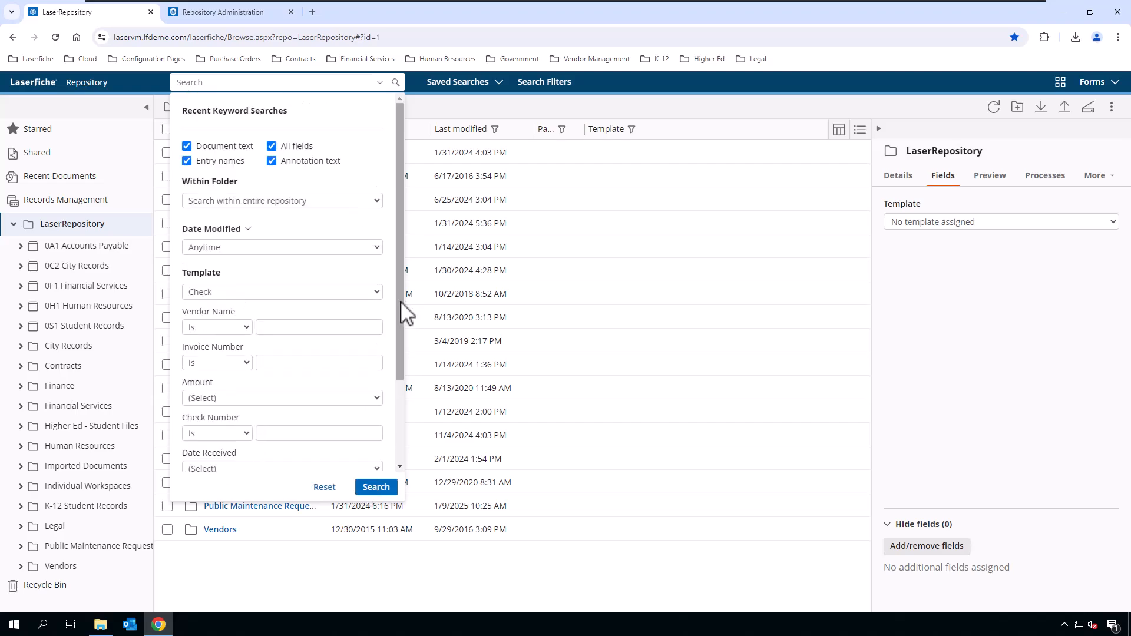
scroll(389, 291, down, 3)
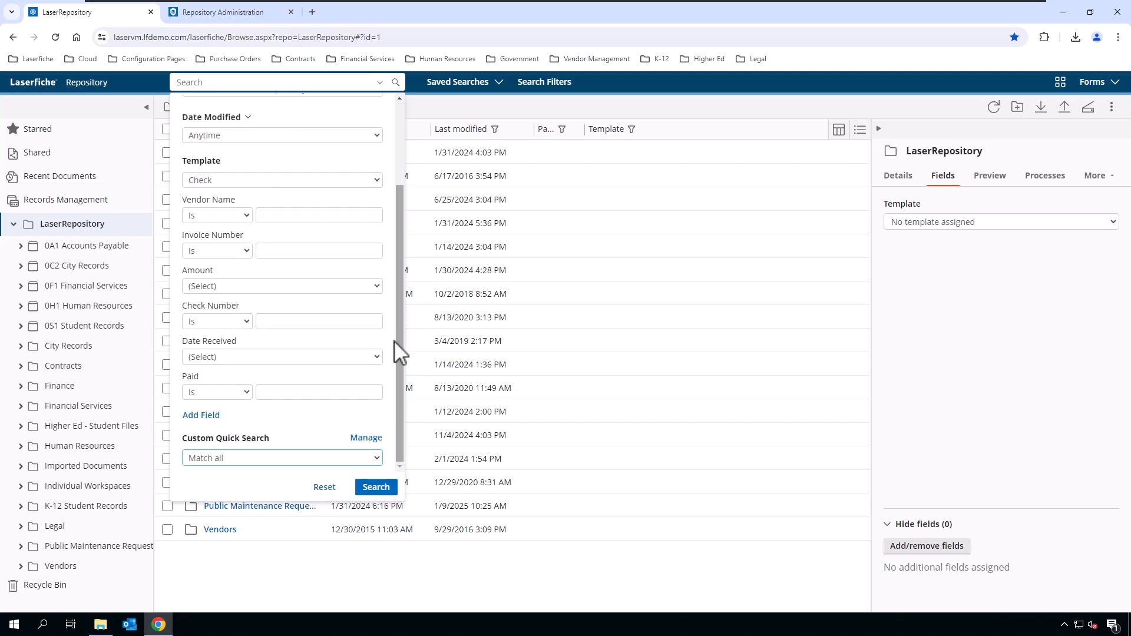
click(374, 459)
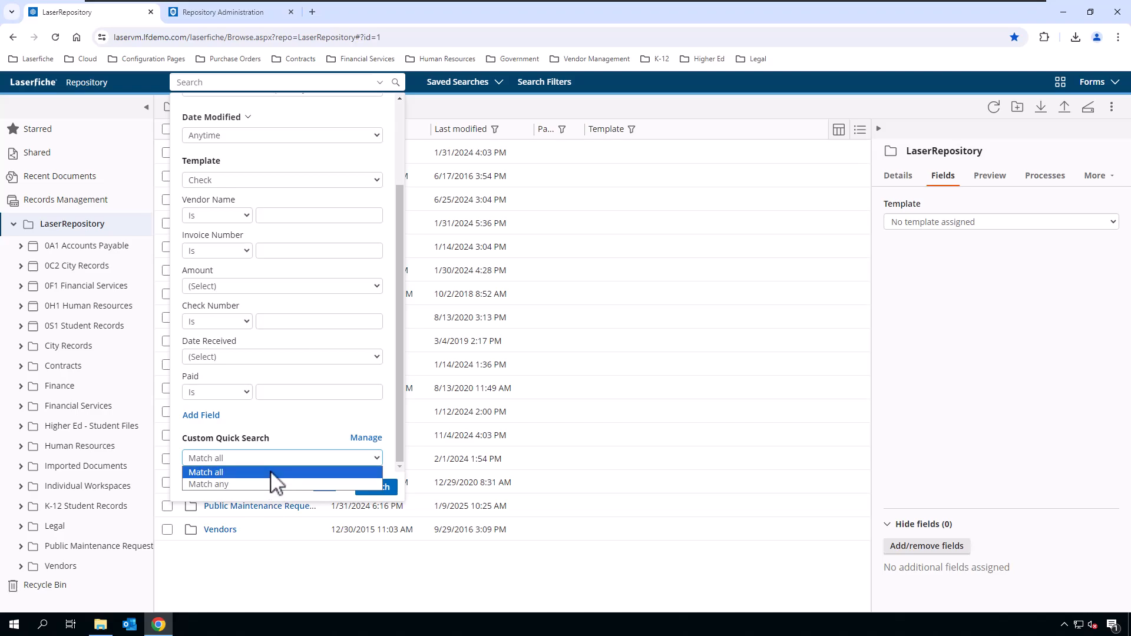
click(251, 441)
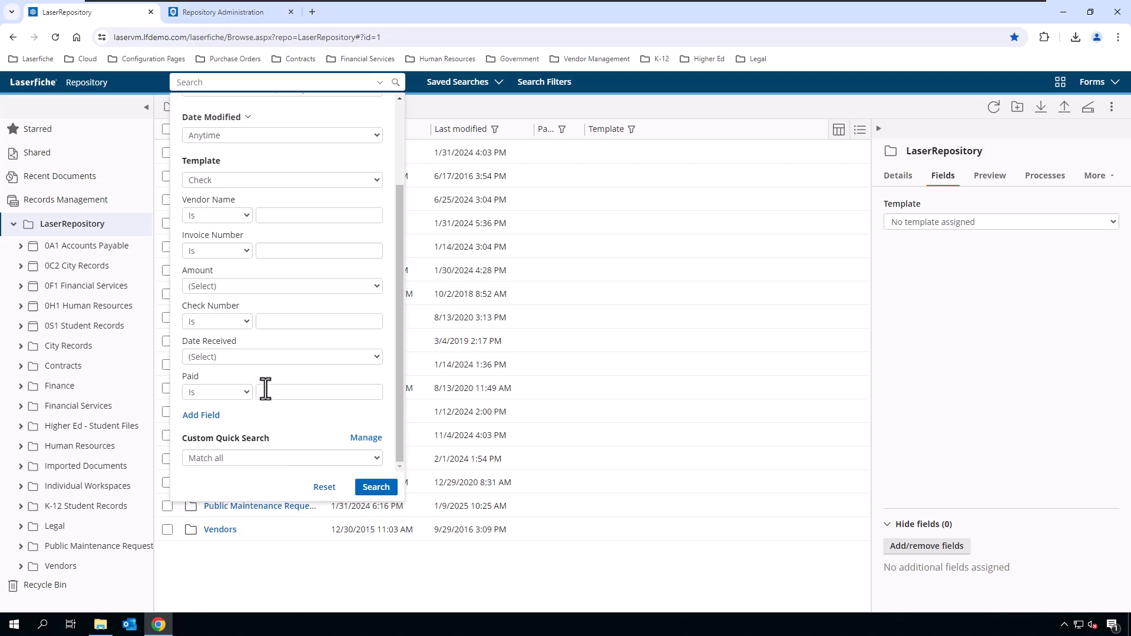
scroll(354, 429, up, 3)
scroll(374, 434, down, 3)
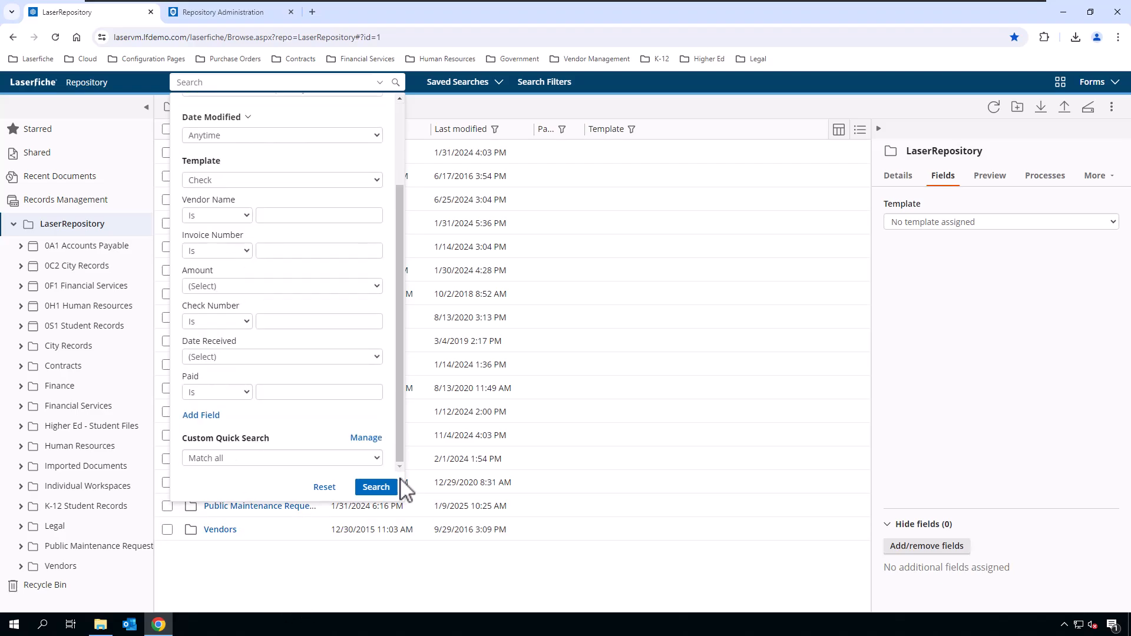